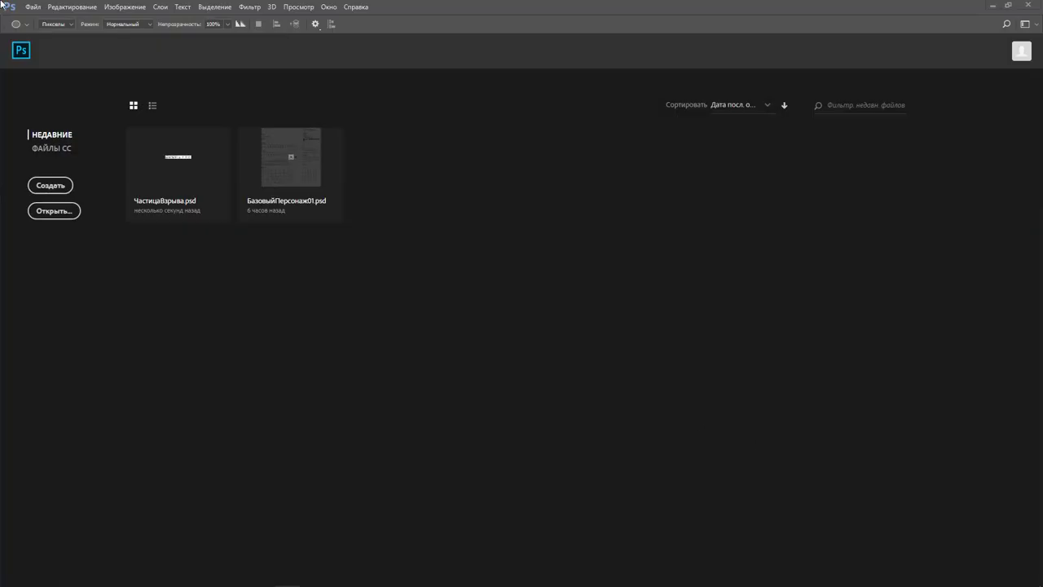
Step: Create a new 128×16 px Photoshop document and zoom in on the small canvas
left_click(33, 7)
left_click(41, 17)
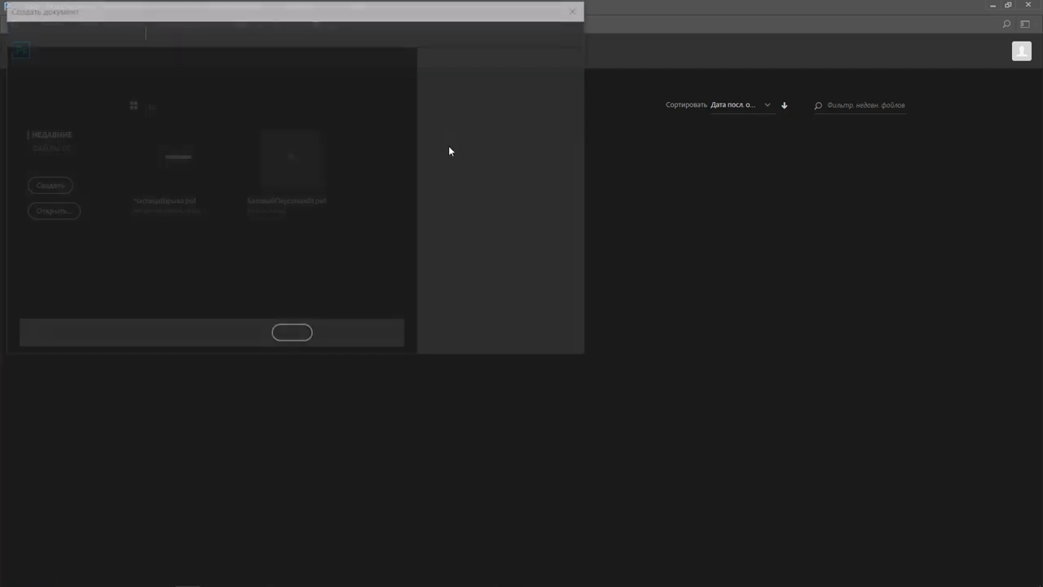
left_click(491, 337)
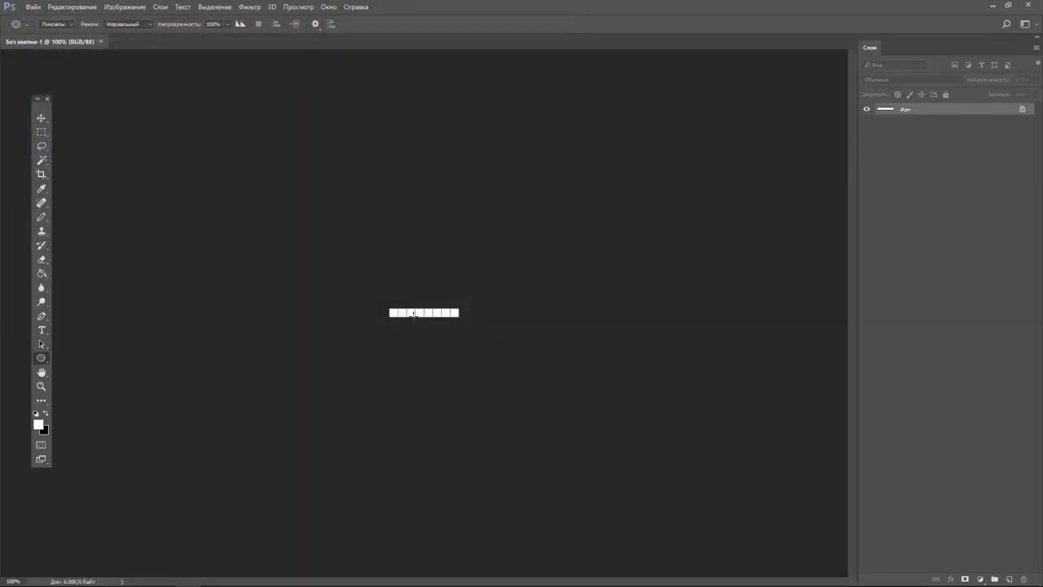
left_click_drag(413, 314, 515, 314)
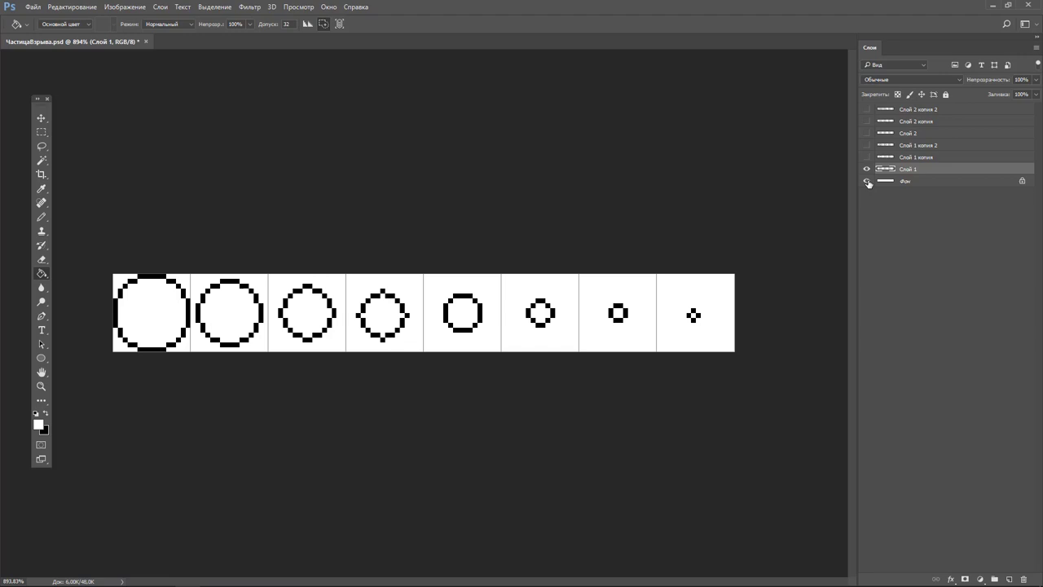
Step: Hide the Background layer and fill the interiors of seven rings white
left_click(867, 181)
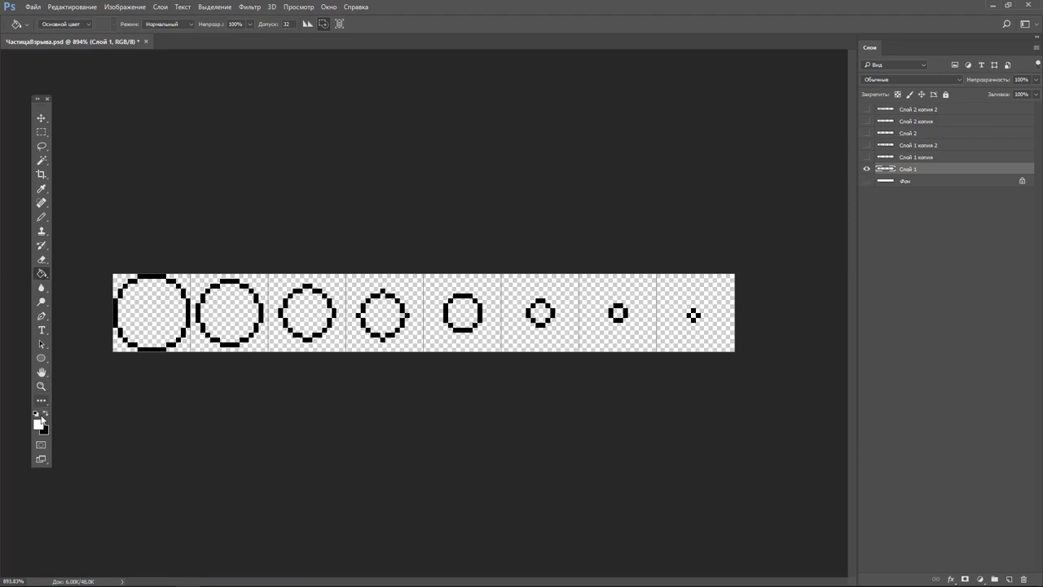
left_click(159, 316)
left_click(230, 315)
left_click(307, 314)
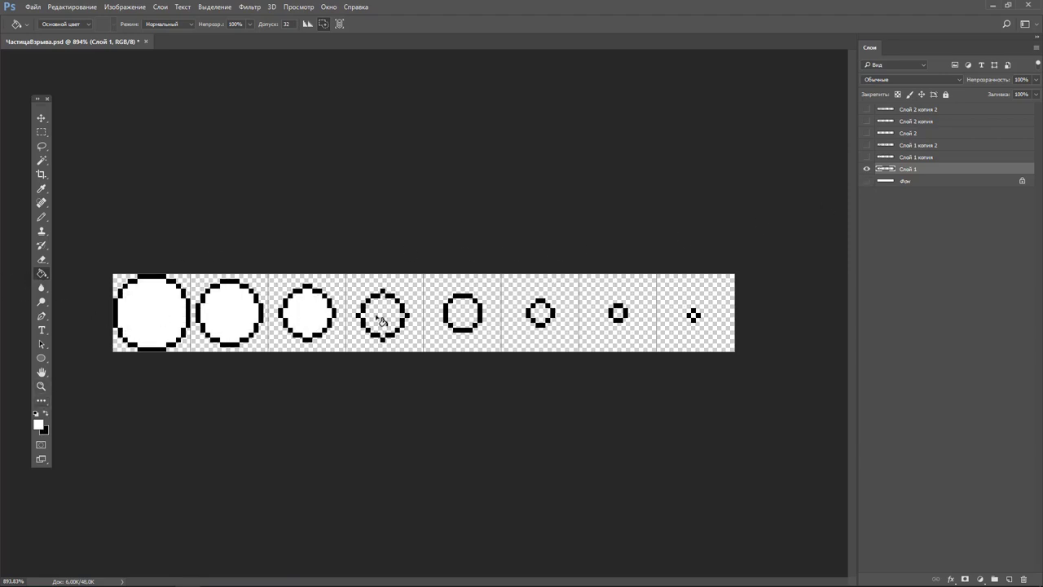
left_click(382, 319)
left_click(464, 324)
left_click(541, 320)
left_click(617, 320)
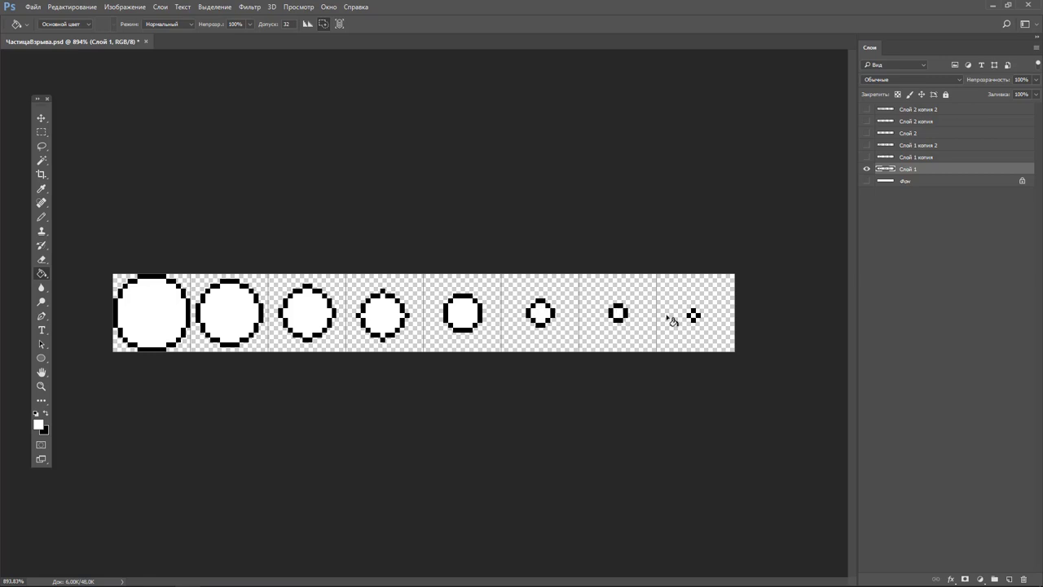
Step: Lighten the ring outlines to grey with Hue/Saturation and pick light grey #cec8c8
key("ctrl+u")
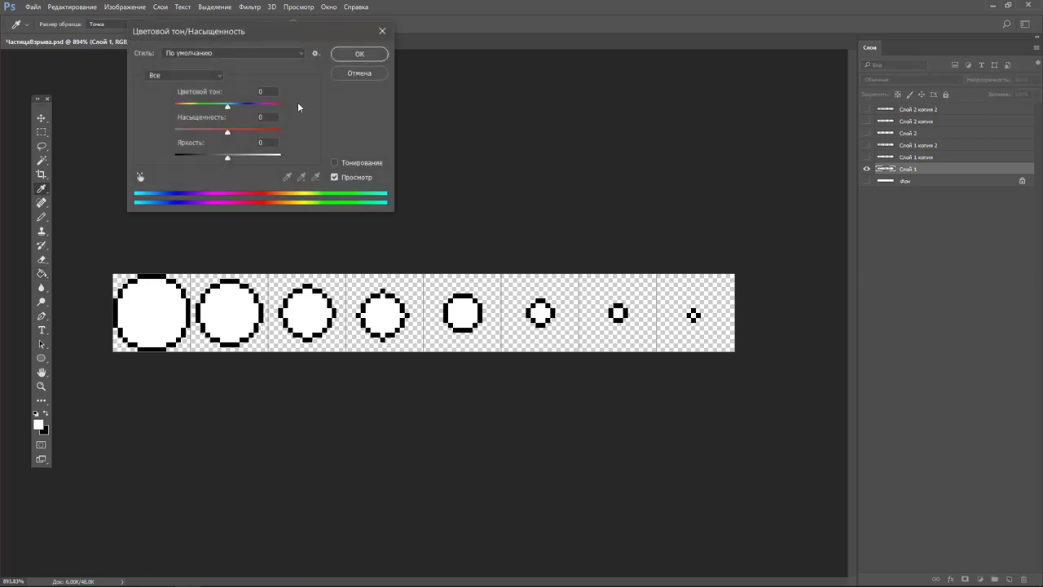
left_click_drag(228, 158, 254, 160)
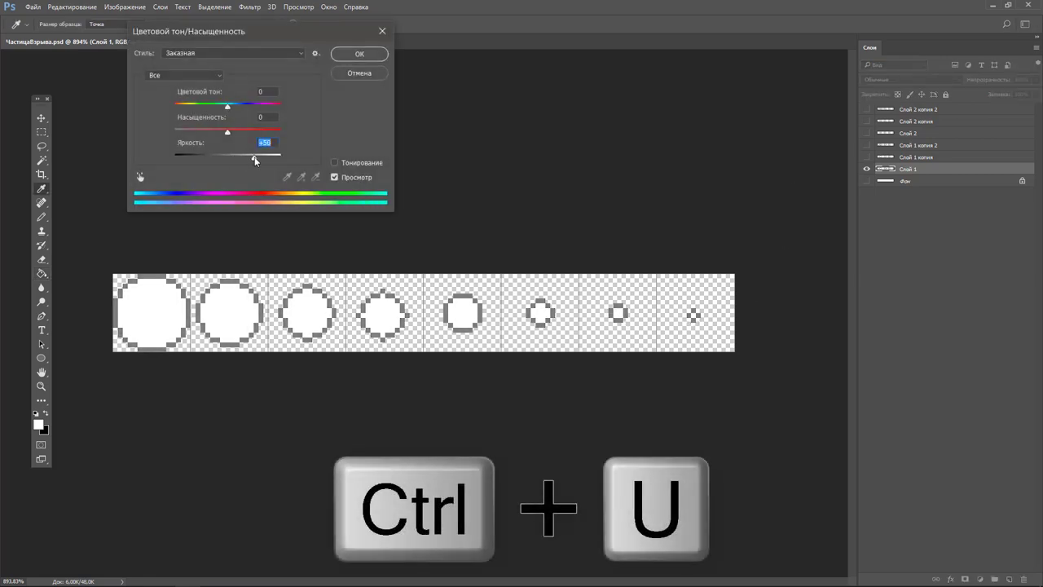
left_click(360, 53)
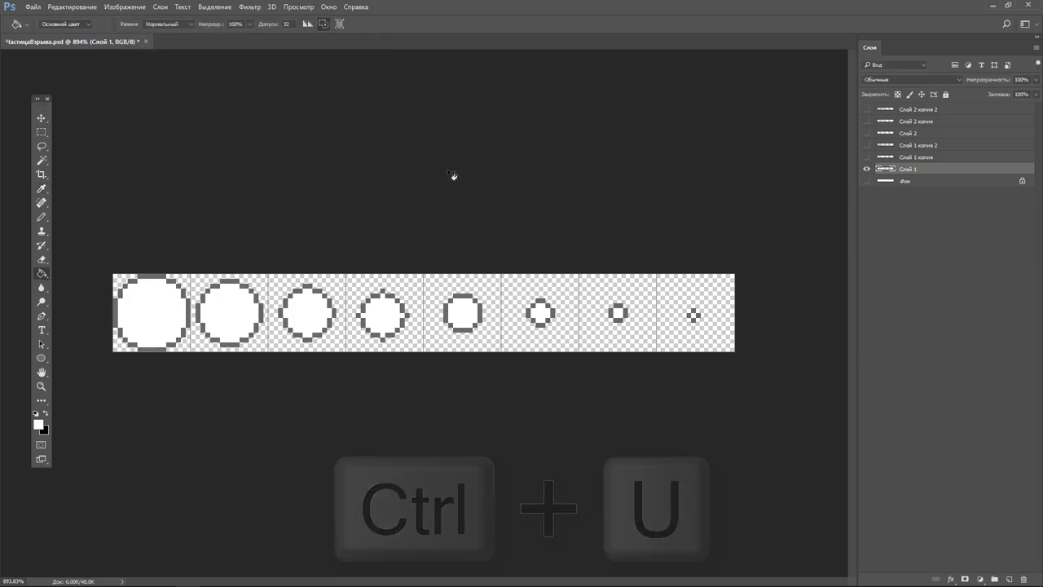
left_click(38, 424)
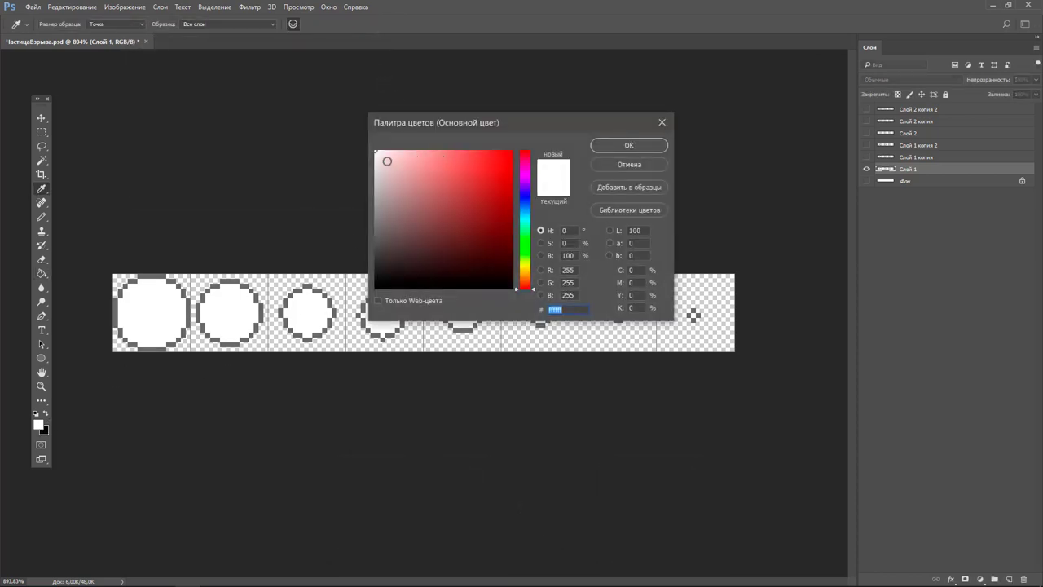
left_click_drag(387, 161, 378, 177)
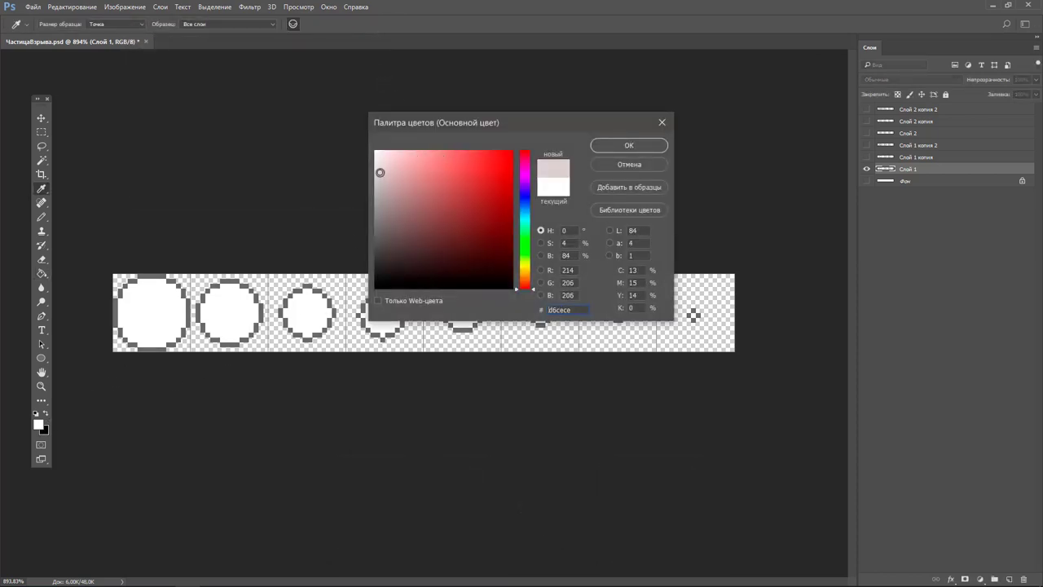
left_click(613, 146)
Step: Shade the lower areas of the first two rings grey with pencil lines and fills
key("b")
mouse_move(134, 281)
left_mouse_down()
mouse_move(139, 311)
mouse_move(171, 325)
left_mouse_up()
key("g")
left_click(146, 326)
key("b")
left_click_drag(216, 295, 252, 318)
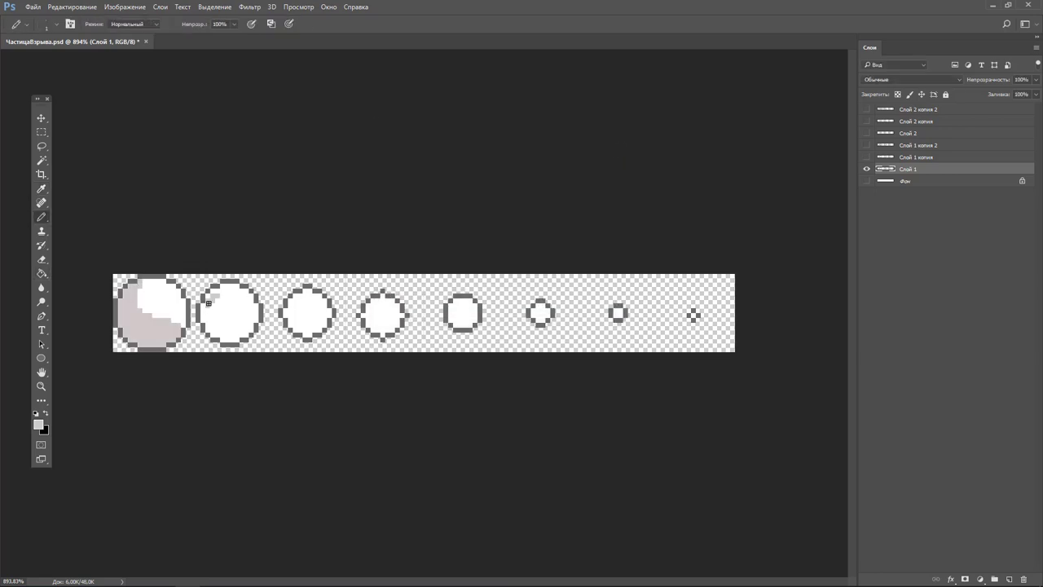
key("g")
left_click(229, 330)
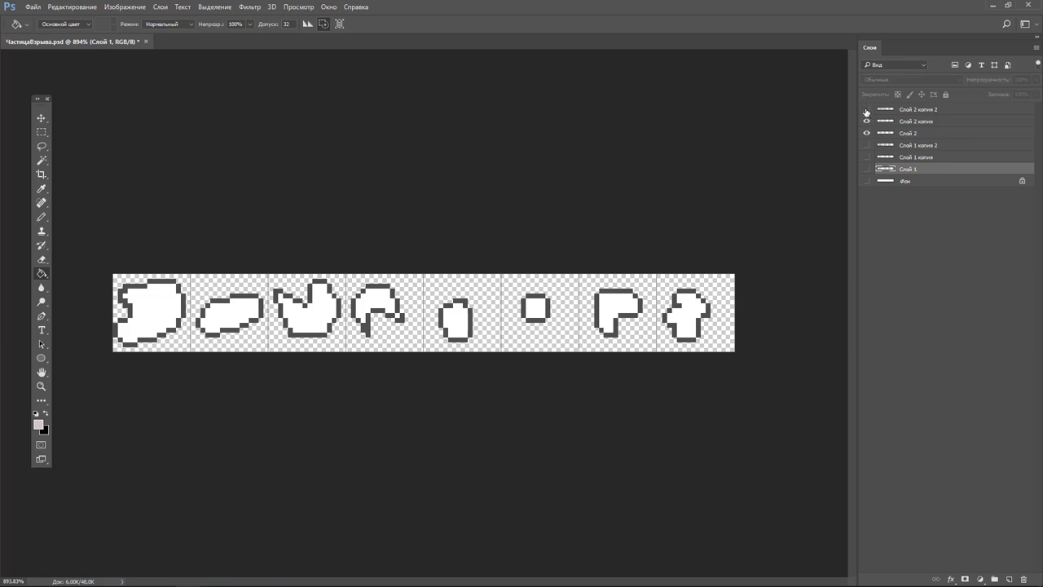
Step: Show the grey shading layer across all eight debris shapes
left_click(866, 110)
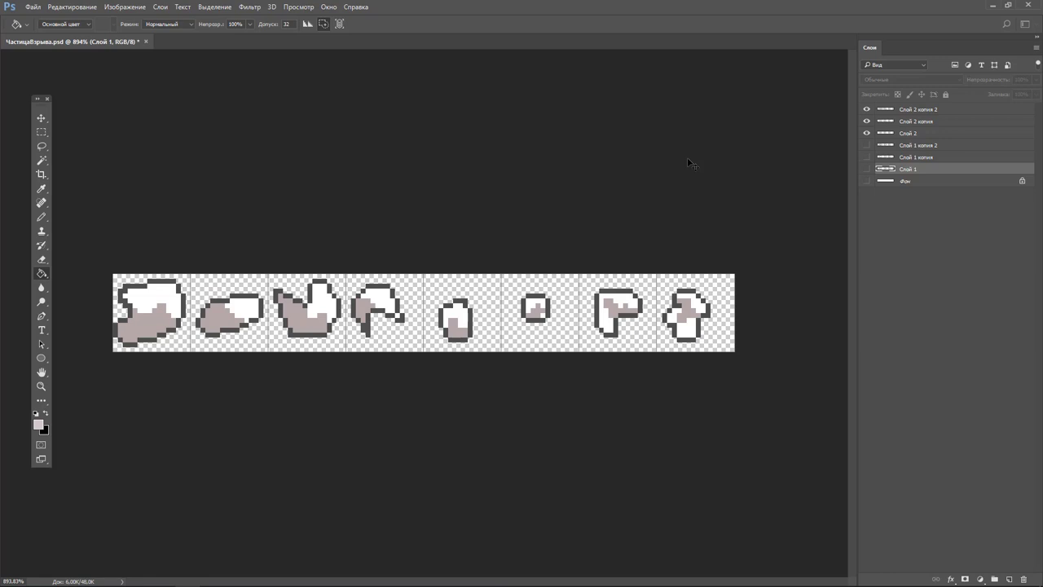
key("ctrl+n")
Step: Create a 128×128 document and reset the colours to black and white
double_click(438, 144)
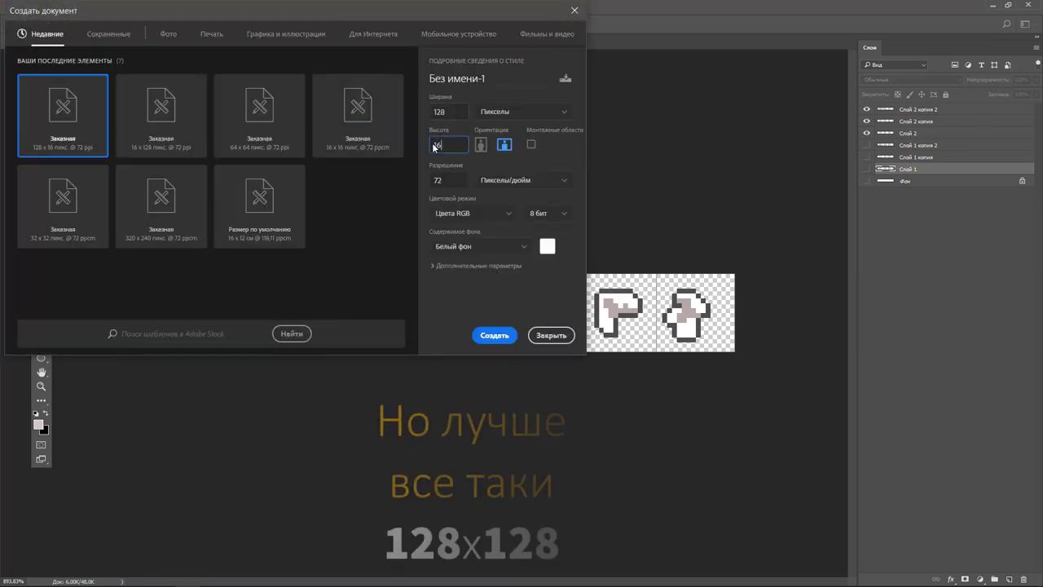
type("128")
key("Return")
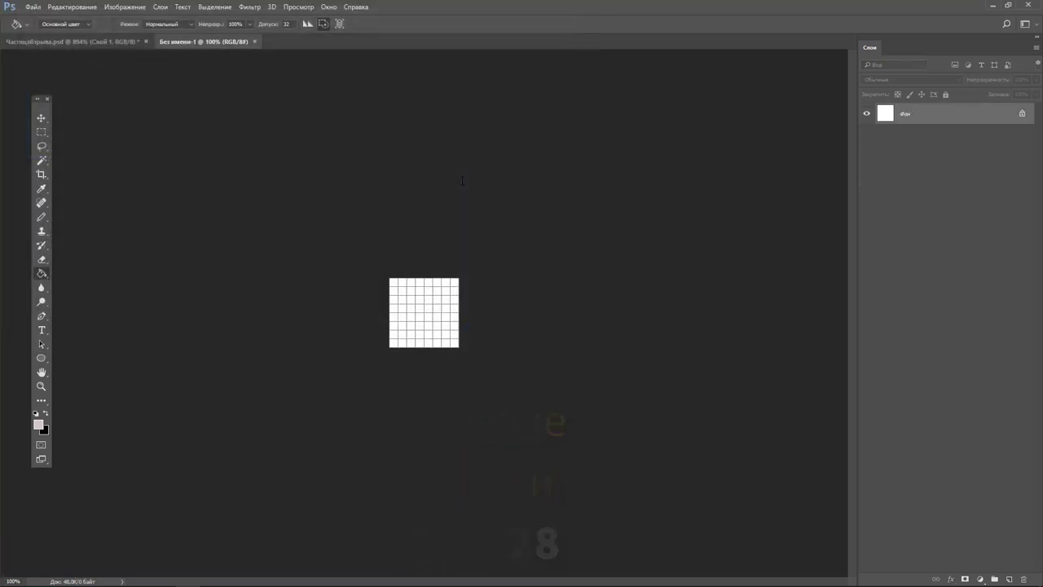
left_click(42, 415)
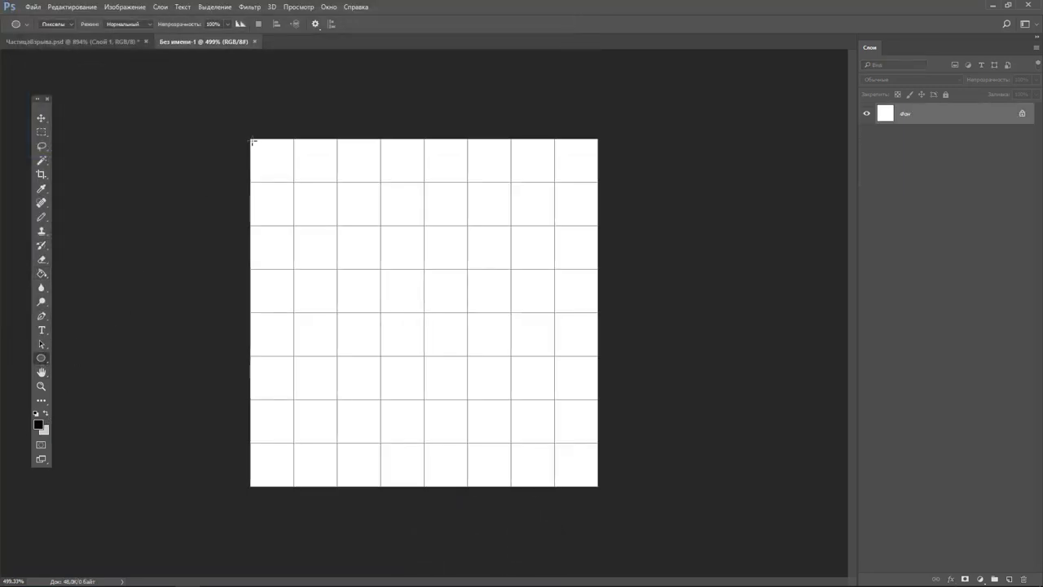
Step: Draw a large circle outline on a new layer and delete the Background layer
key("ctrl+shift+alt+n")
left_click_drag(252, 142, 598, 486)
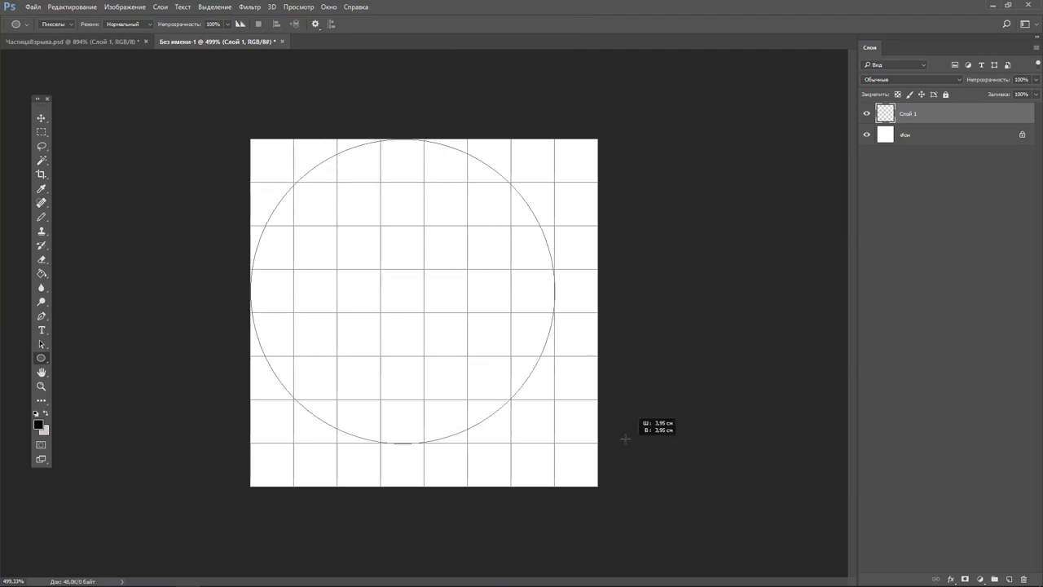
left_click(866, 135)
left_click(905, 135)
key("Delete")
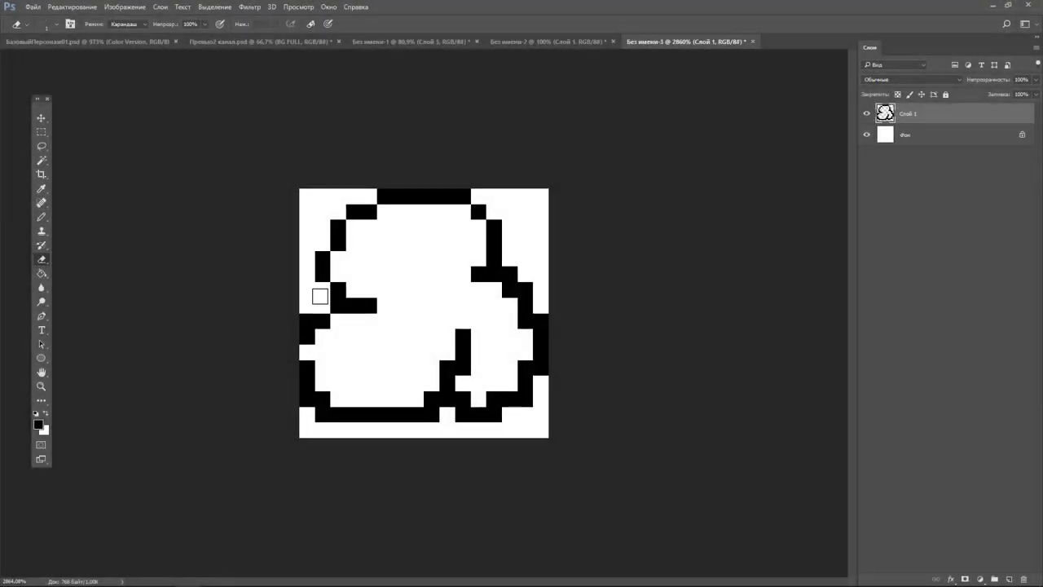
Step: Clean up the cloud outline's stray pixels and paint grey shading inside it
mouse_move(320, 296)
left_mouse_down()
mouse_move(308, 321)
mouse_move(322, 399)
mouse_move(454, 400)
mouse_move(525, 290)
mouse_move(500, 275)
left_mouse_up()
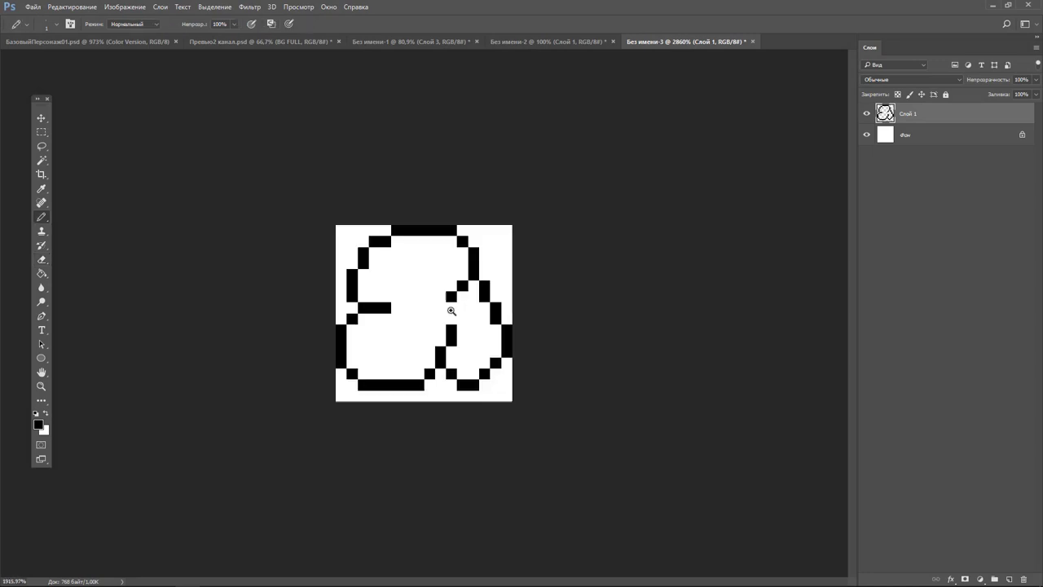
scroll(466, 274, "down", 2, "alt")
key("g")
key("F6")
key("x")
key("b")
mouse_move(407, 236)
left_mouse_down()
mouse_move(403, 345)
mouse_move(359, 366)
left_mouse_up()
left_click_drag(456, 343, 484, 348)
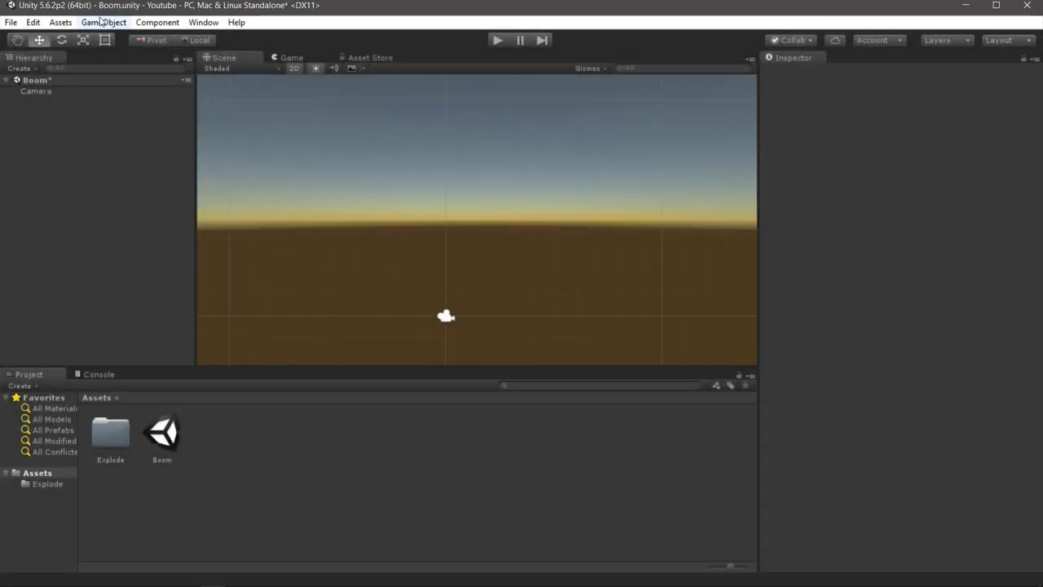
Step: Move the camera back along Z and drag the three sprite PNGs into Assets
left_click(101, 22)
left_click(95, 158)
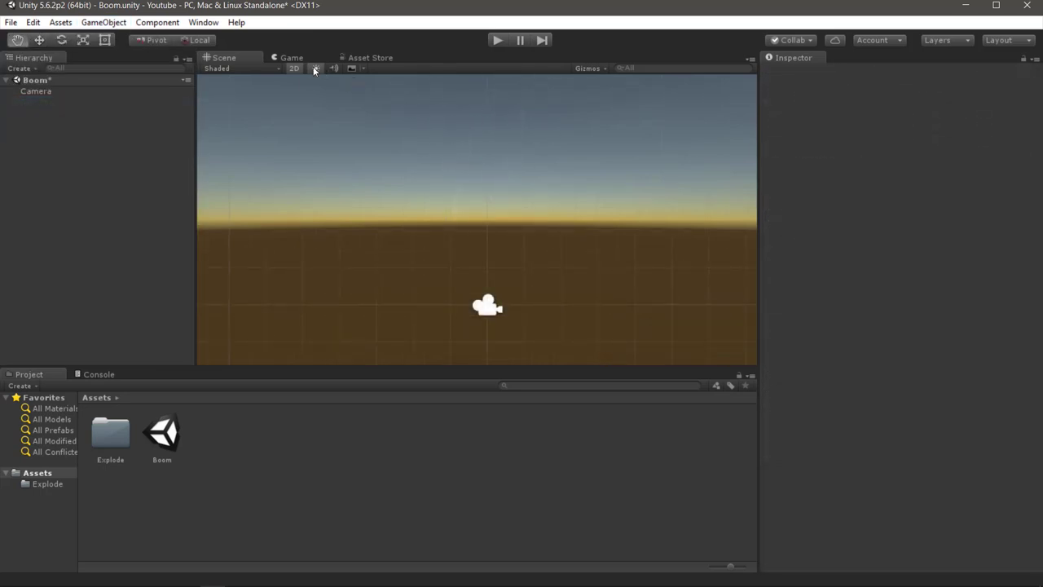
left_click(36, 90)
key("w")
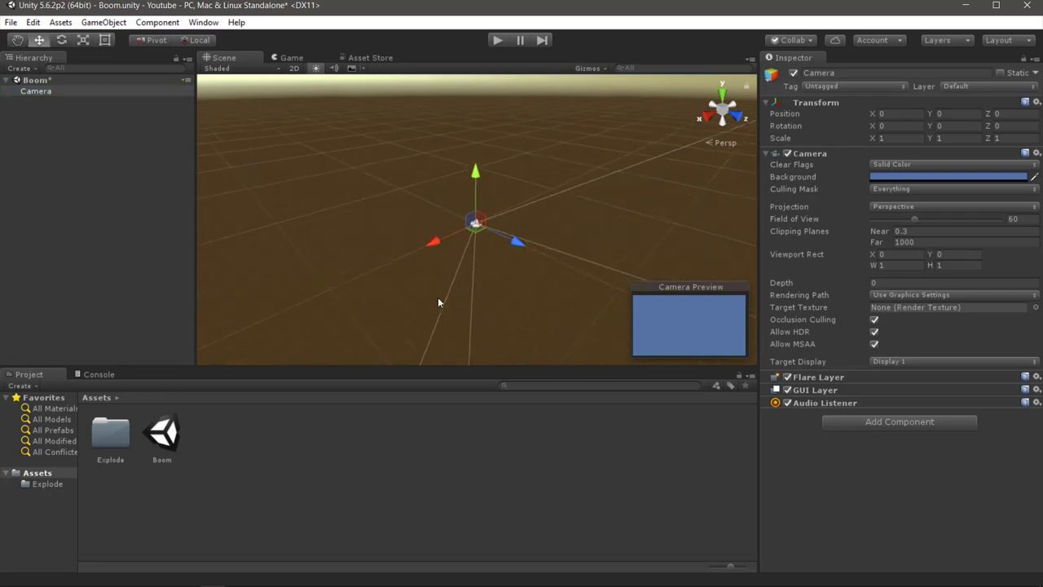
left_click_drag(518, 241, 287, 127)
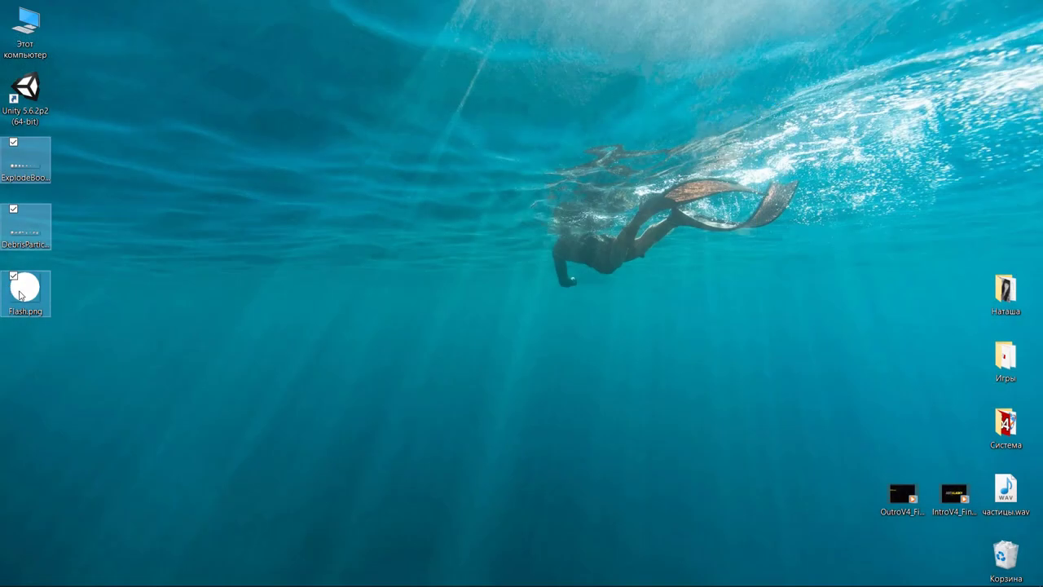
left_click_drag(20, 295, 277, 454)
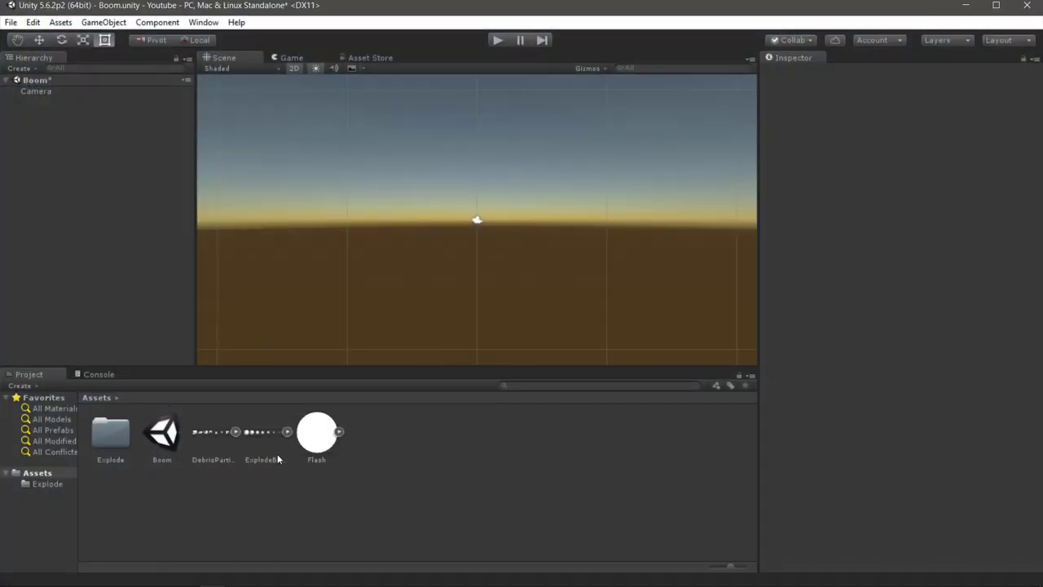
left_click(211, 436)
Step: Set DebrisParticle's Sprite Mode to Multiple and Pixels Per Unit to 16
left_click(904, 135)
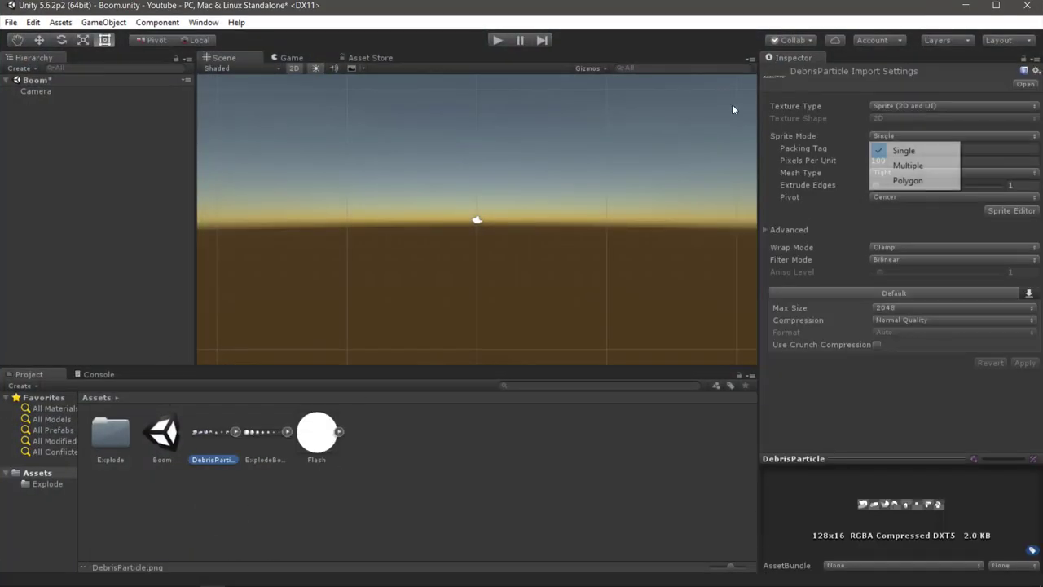
left_click(904, 162)
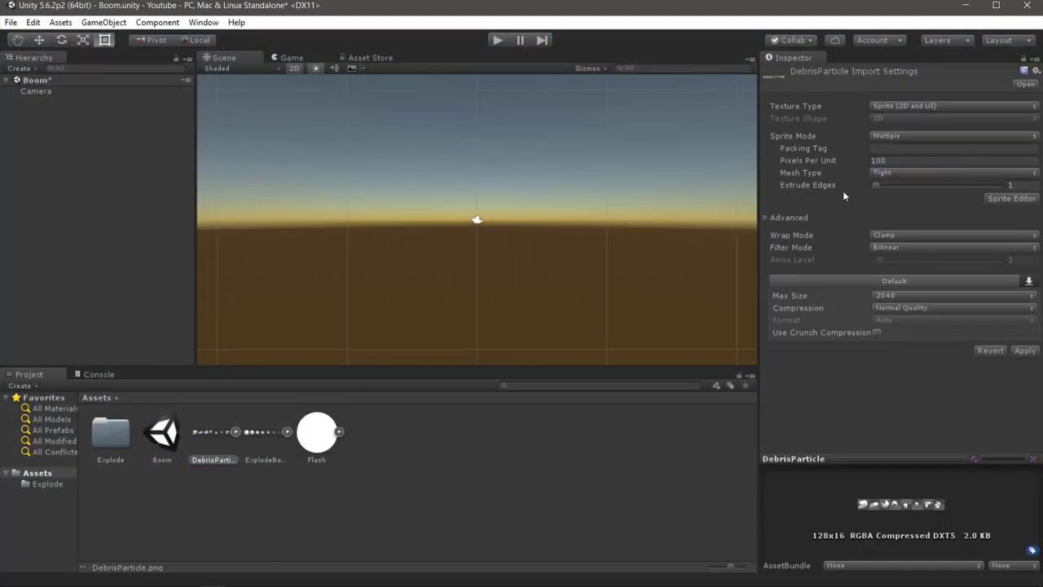
left_click(857, 161)
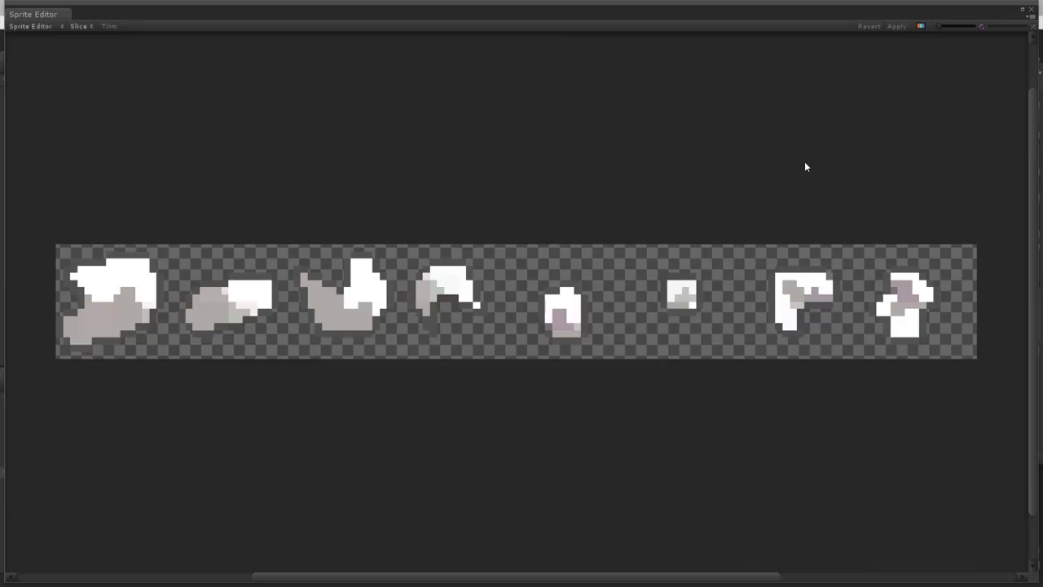
Step: Slice the sheet by cell size into eight sprite frames in the Sprite Editor
left_click(69, 27)
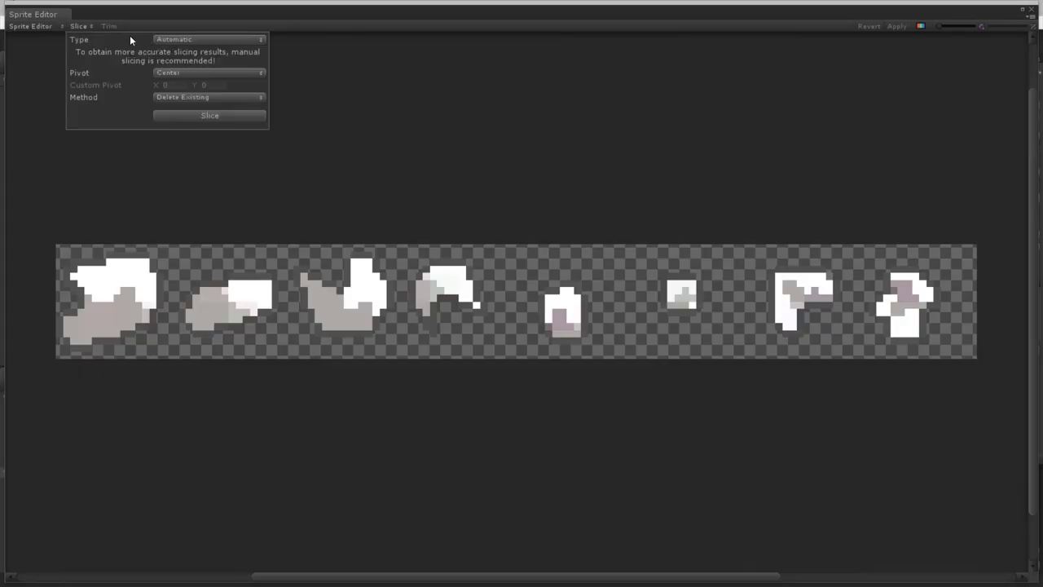
left_click(159, 39)
left_click(184, 68)
left_click(171, 52)
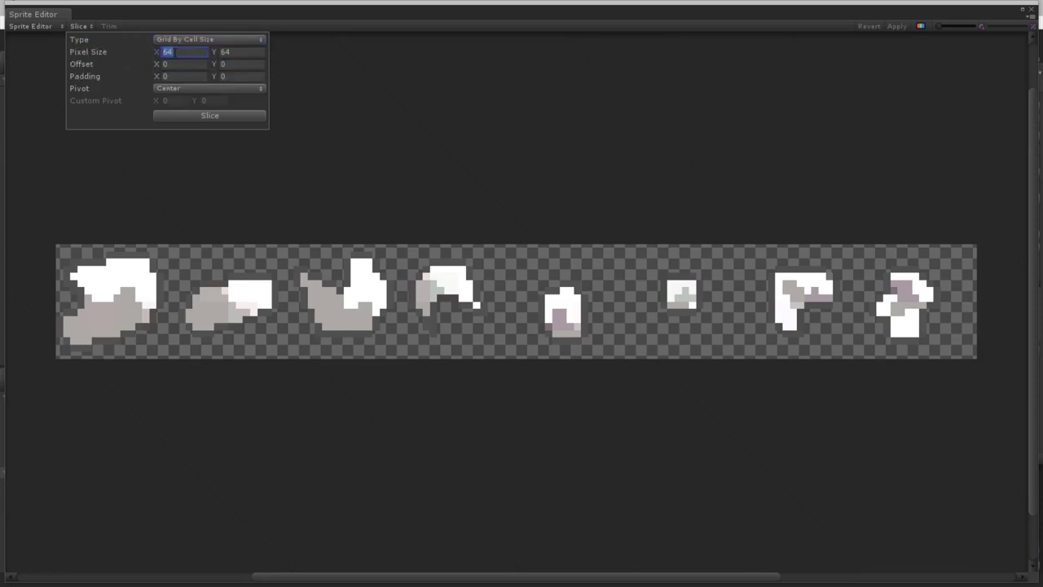
key("Tab")
left_click(245, 118)
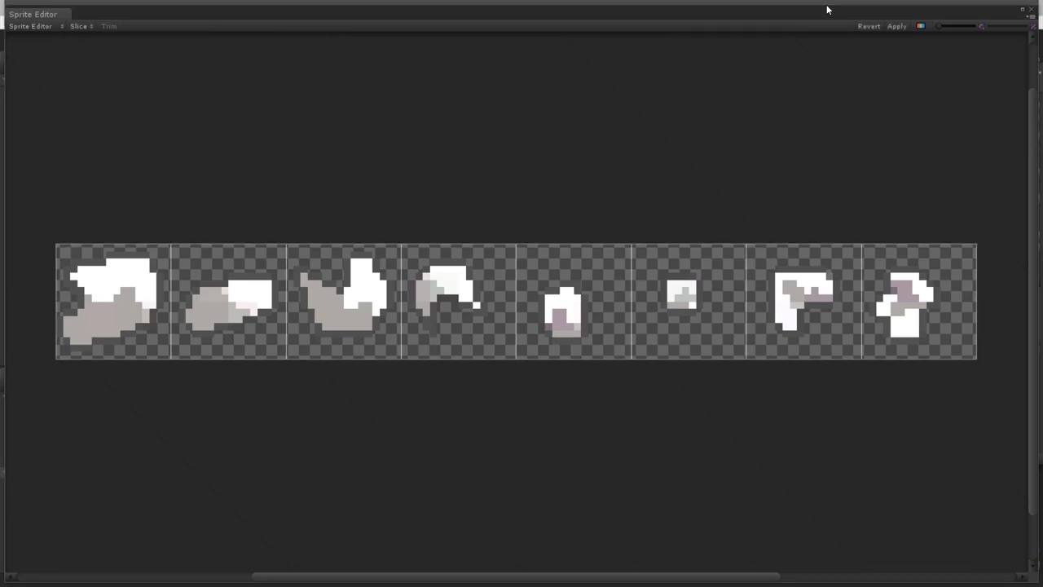
left_click(897, 26)
left_click(1031, 9)
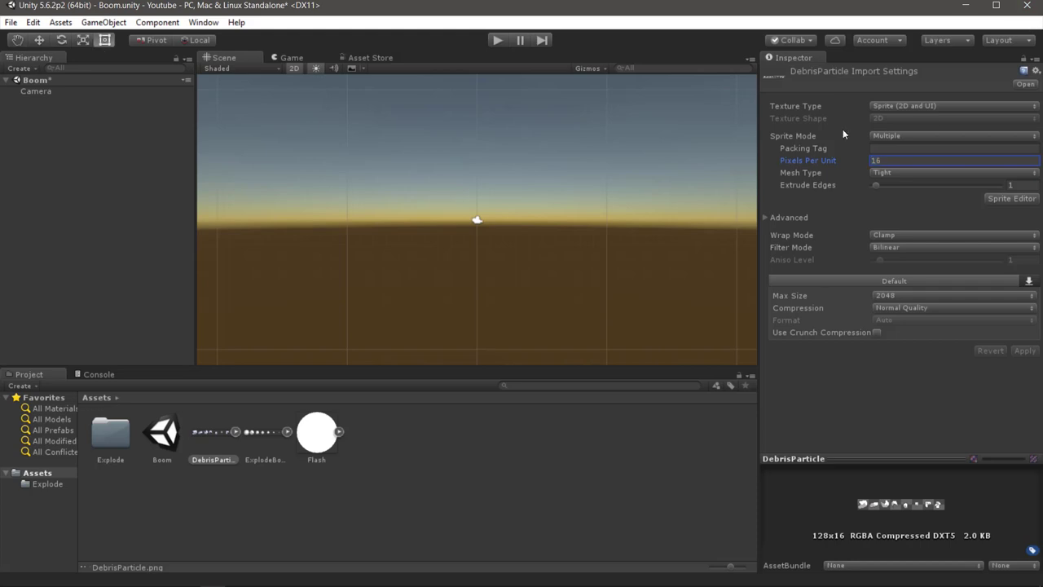
Step: Set Filter Mode to Point (no filter) and Compression to None, then apply
left_click(901, 246)
left_click(904, 262)
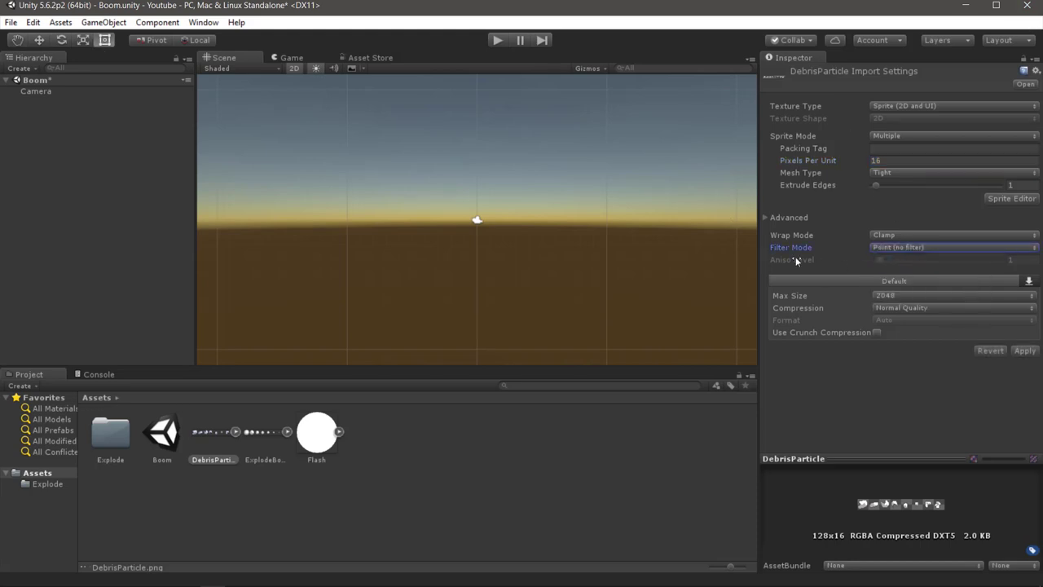
left_click(880, 308)
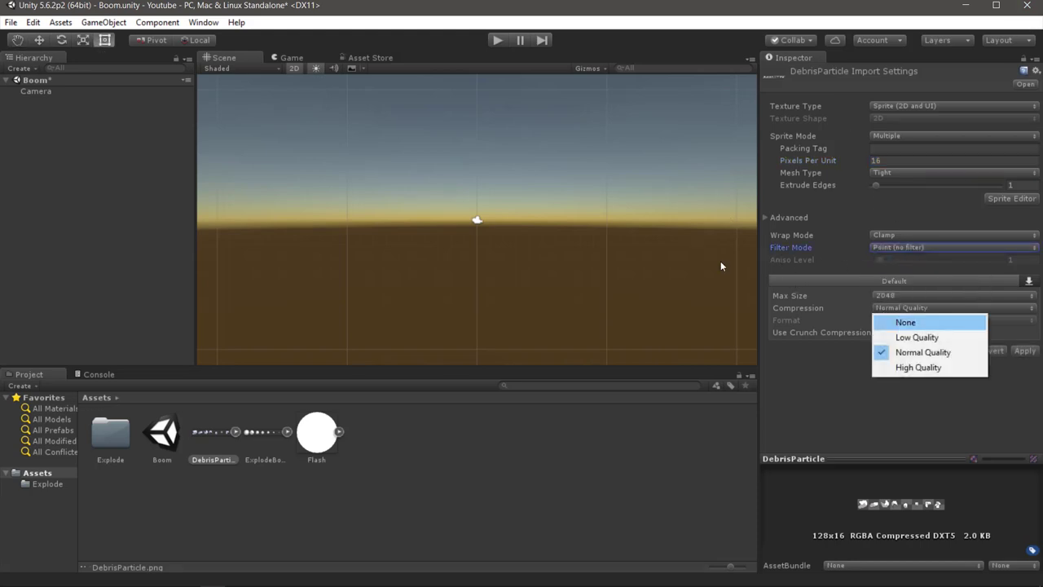
left_click(899, 319)
left_click(1024, 338)
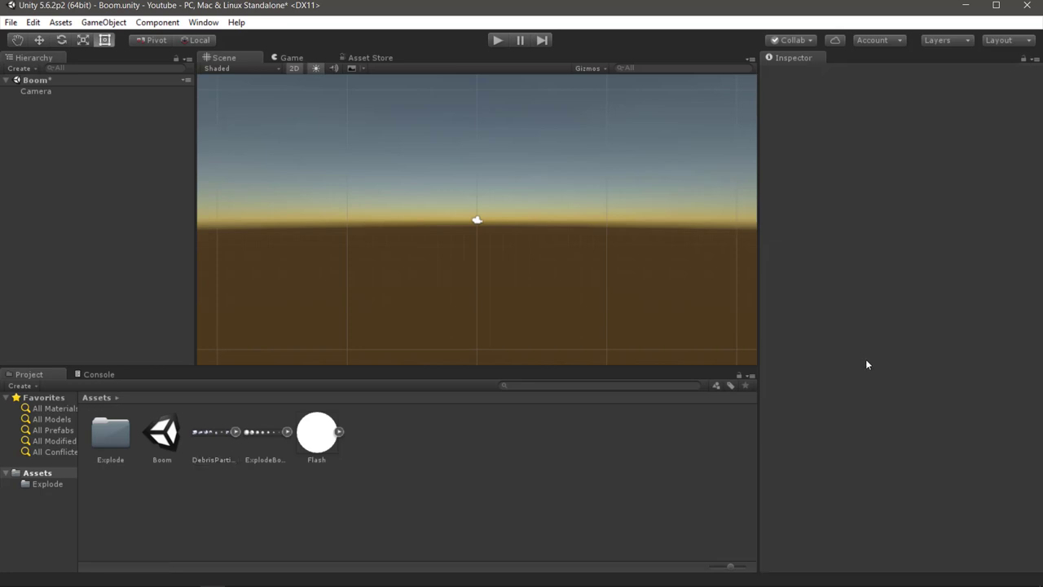
Step: Create a new material named BooomParticle in the Project window
right_click(411, 437)
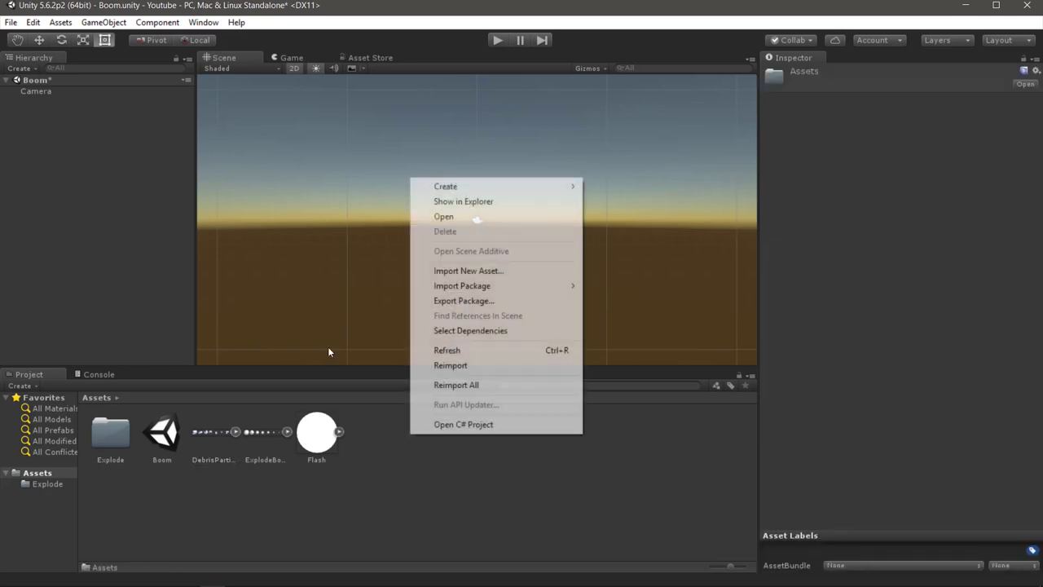
mouse_move(459, 186)
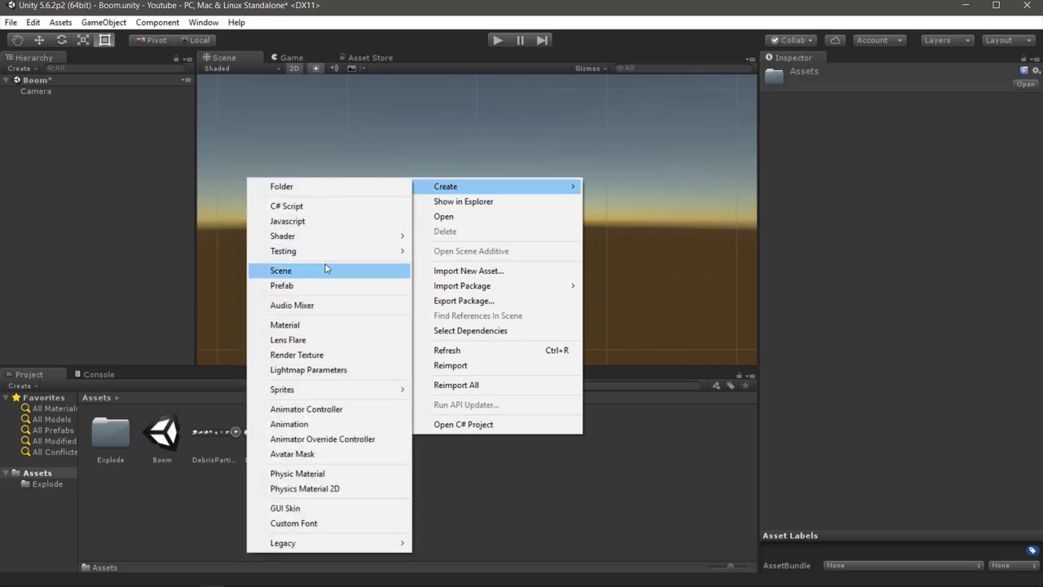
left_click(303, 325)
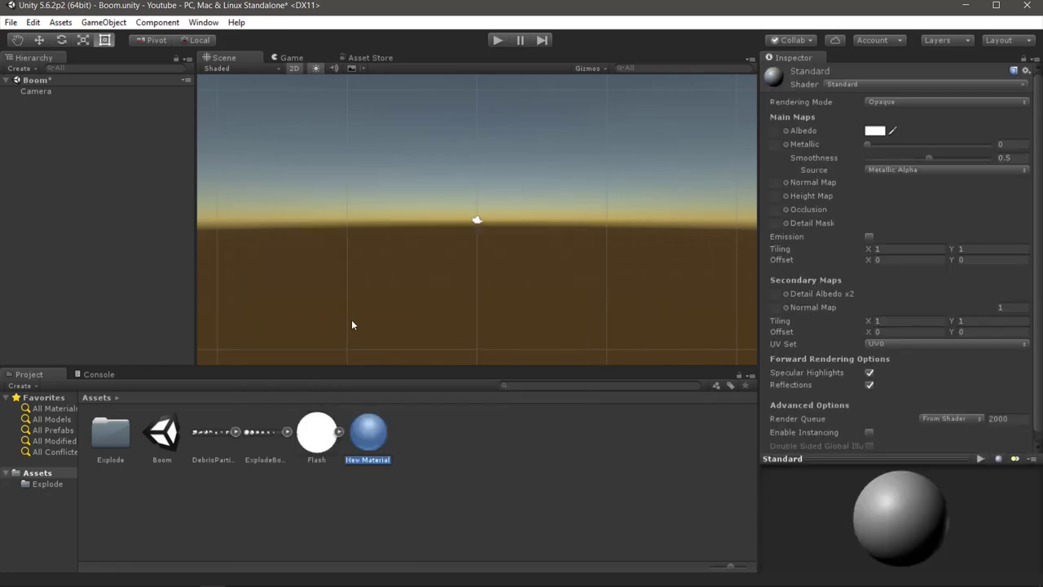
type("Ищщь")
key("alt+shift")
type("BooomParticle")
key("Return")
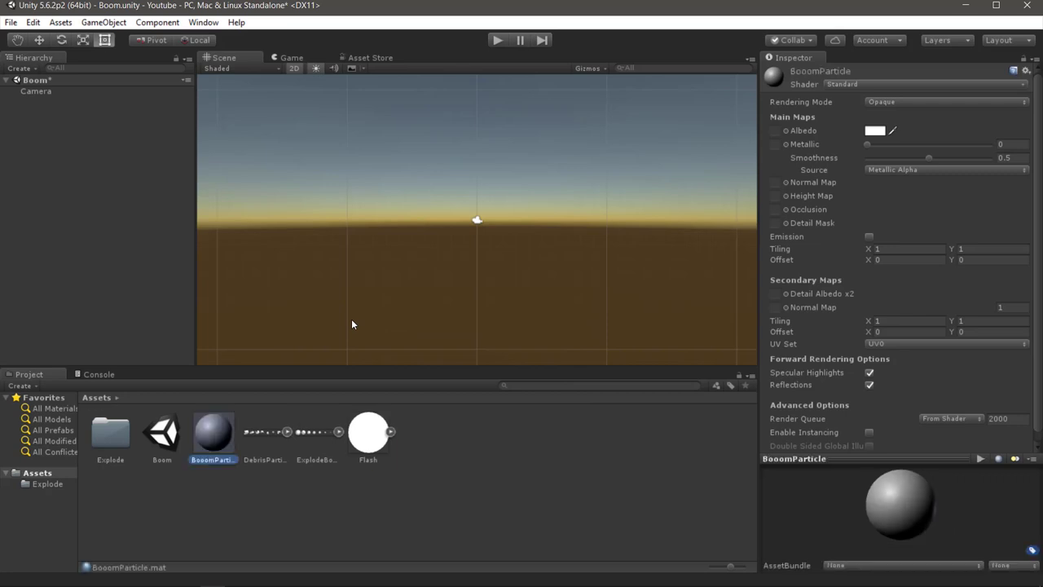
Step: Give it the Particles/Alpha Blended Premultiply shader and the streak texture as Particle Texture
left_click(927, 84)
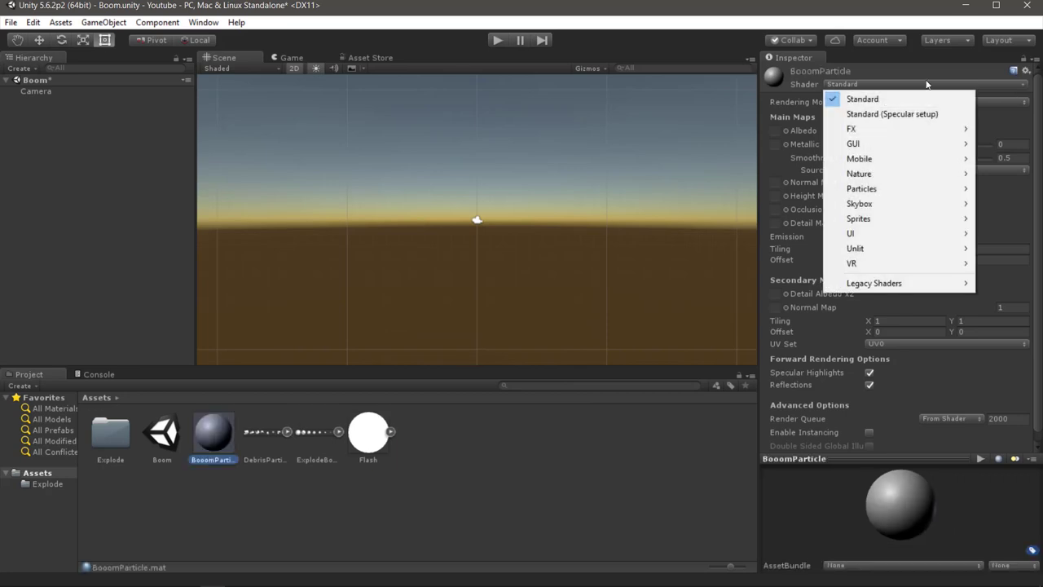
mouse_move(901, 188)
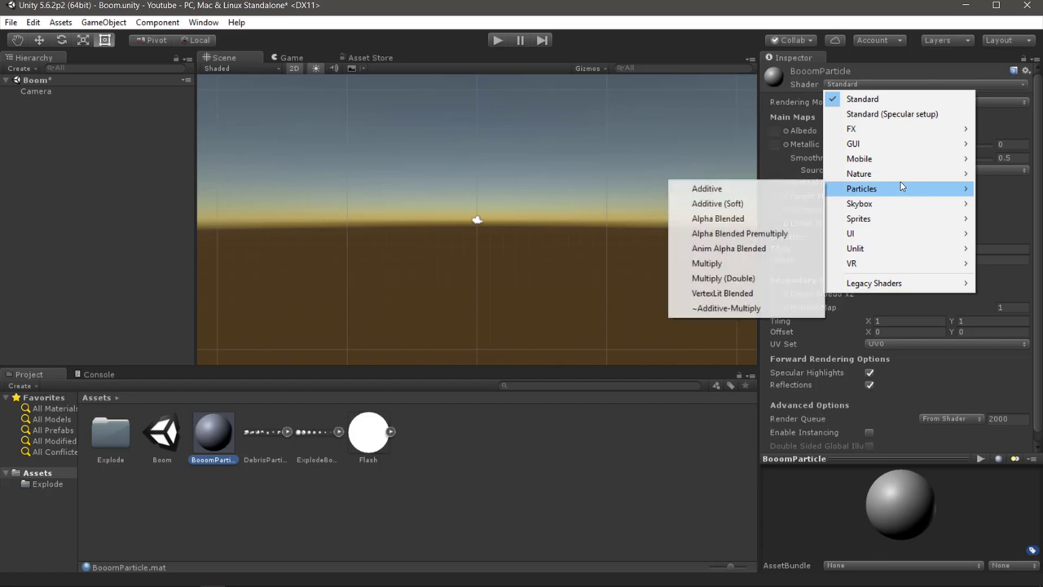
left_click(761, 234)
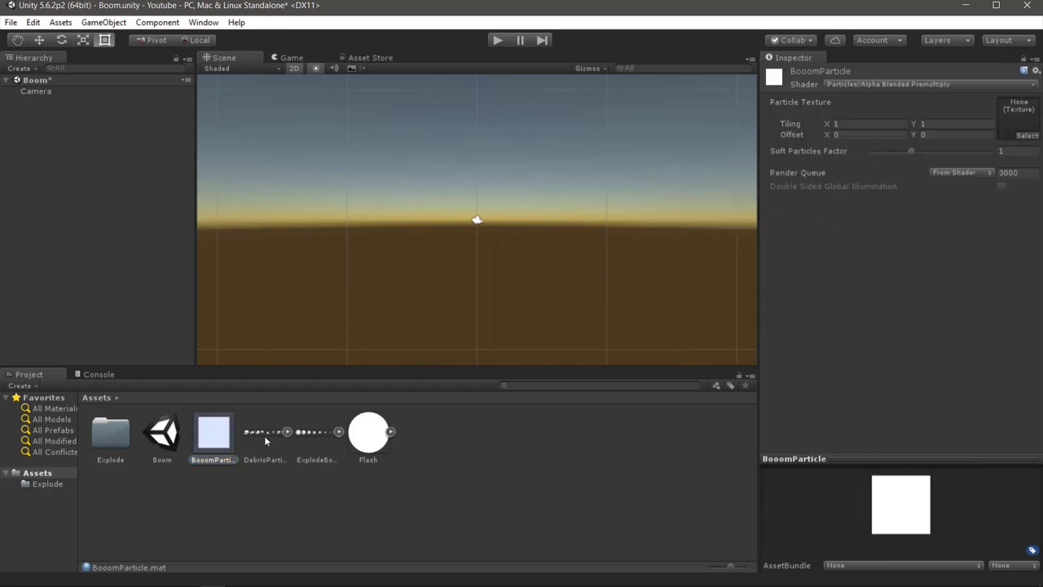
left_click_drag(264, 441, 372, 344)
left_click_drag(206, 356, 1018, 118)
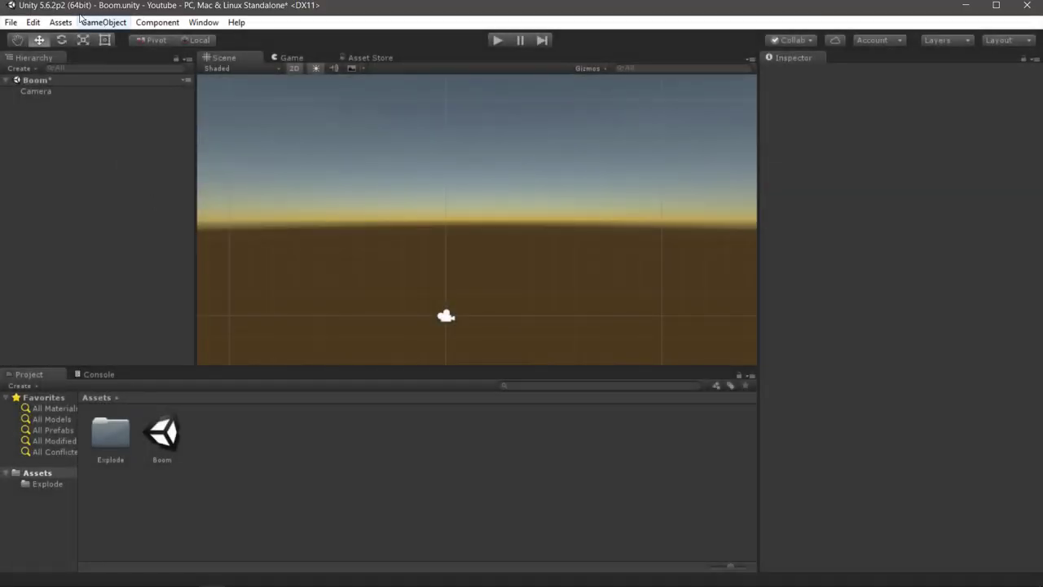
left_click(81, 16)
Step: Add a particle system with Duration 0.10, Start Lifetime 0.1, Start Speed 25, Max Particles 150
left_click(86, 158)
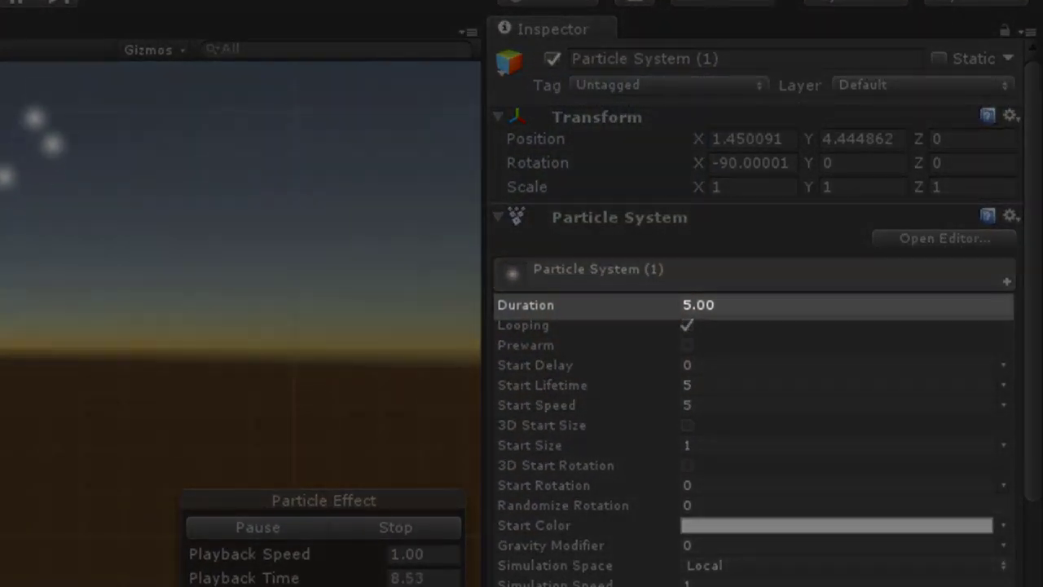
left_click_drag(552, 307, 308, 303)
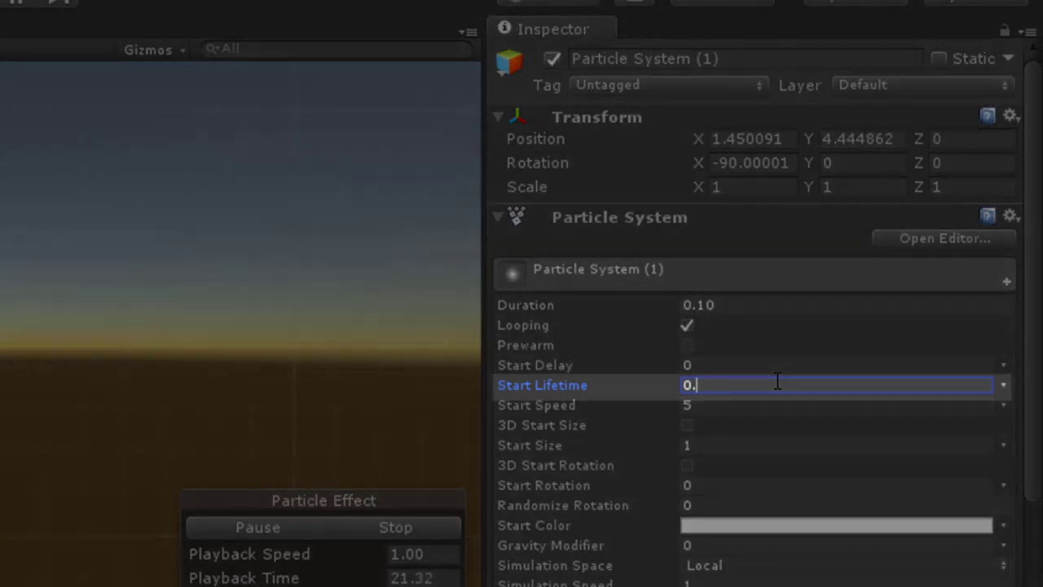
type("1")
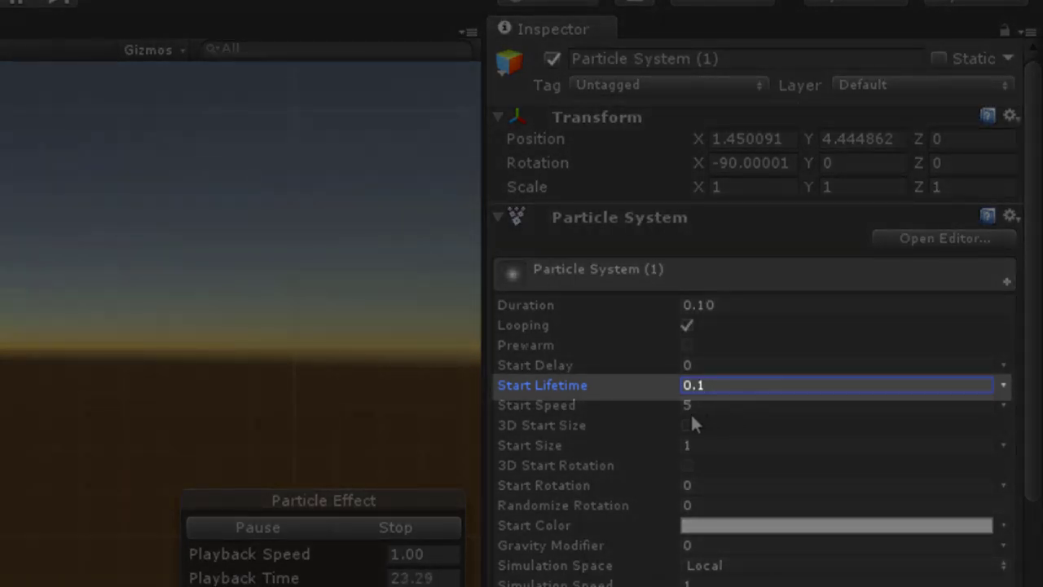
key("Tab")
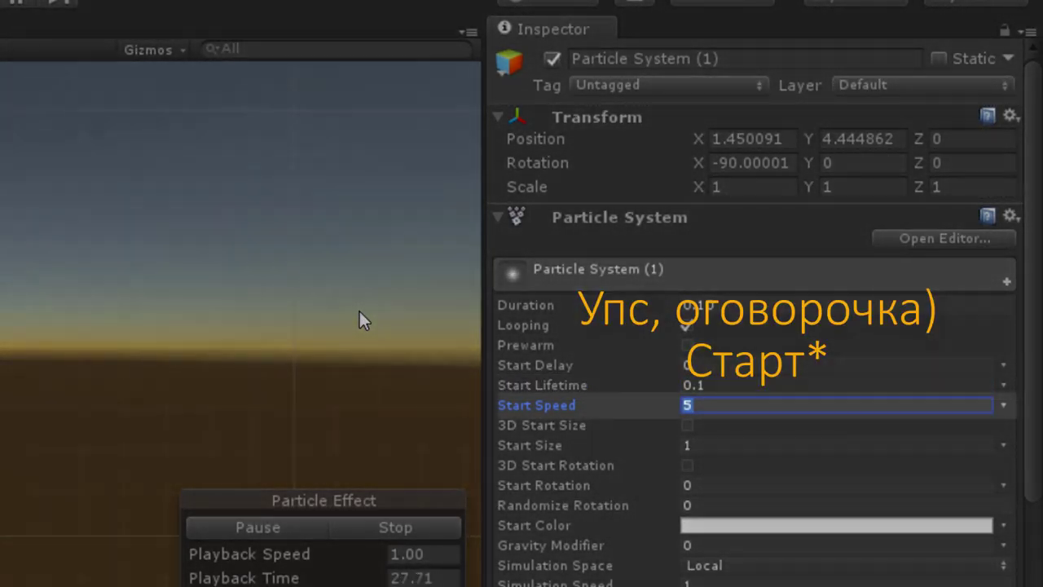
type("25")
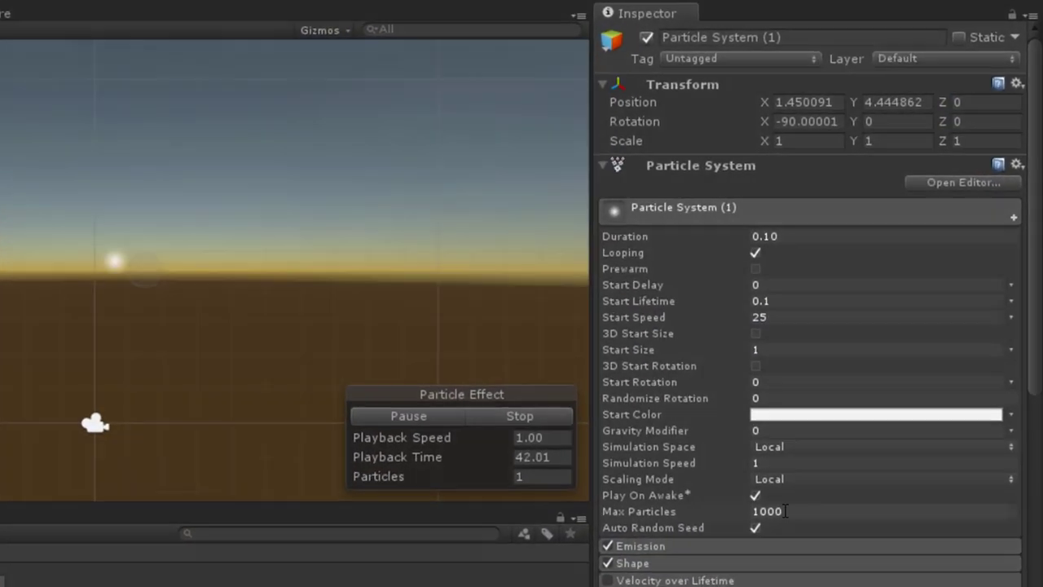
left_click(785, 511)
type("15")
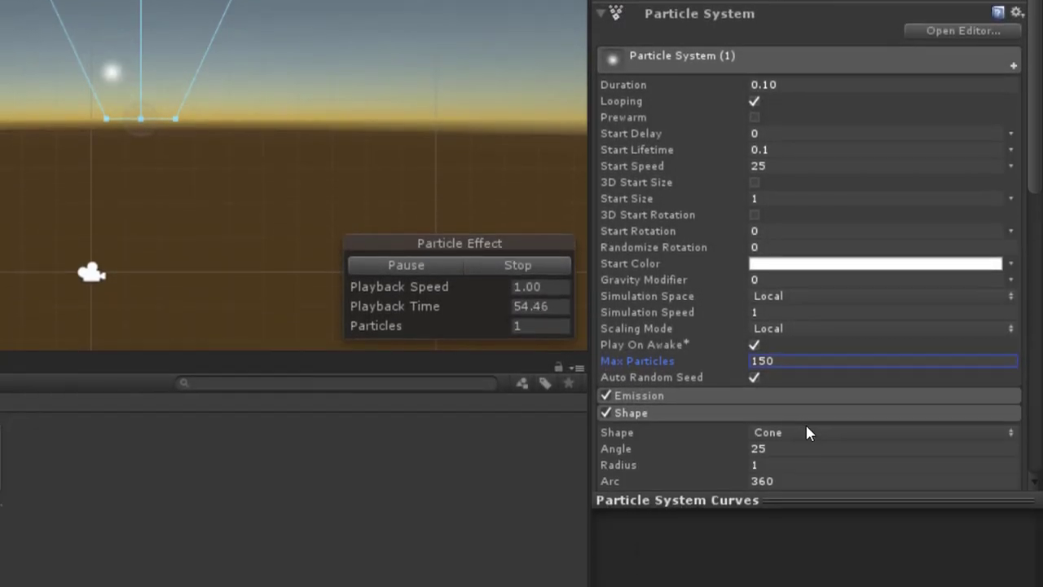
Step: Set the emitter Shape to Circle and Rotation X to 0
left_click(807, 432)
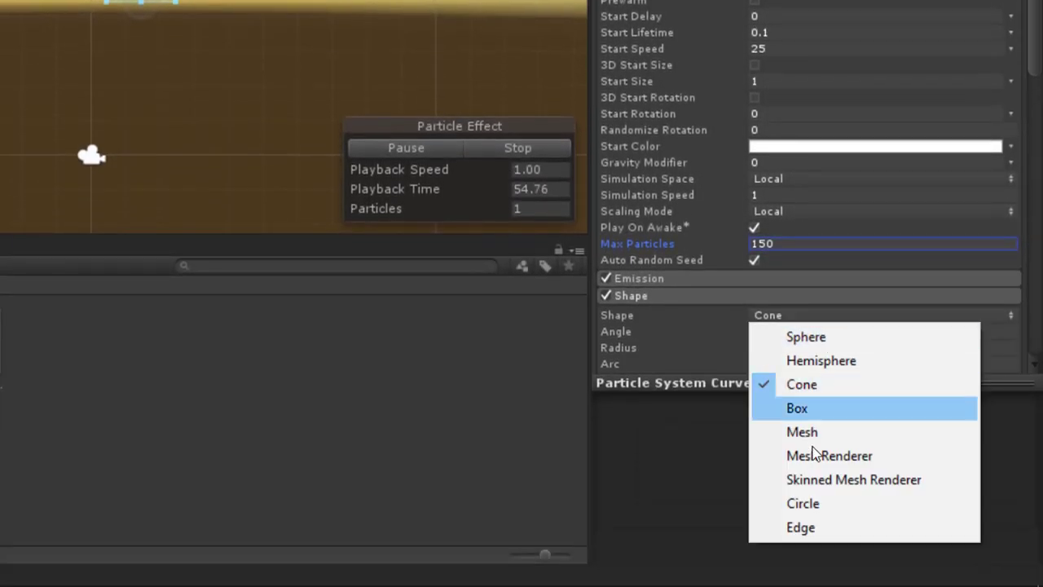
left_click(822, 503)
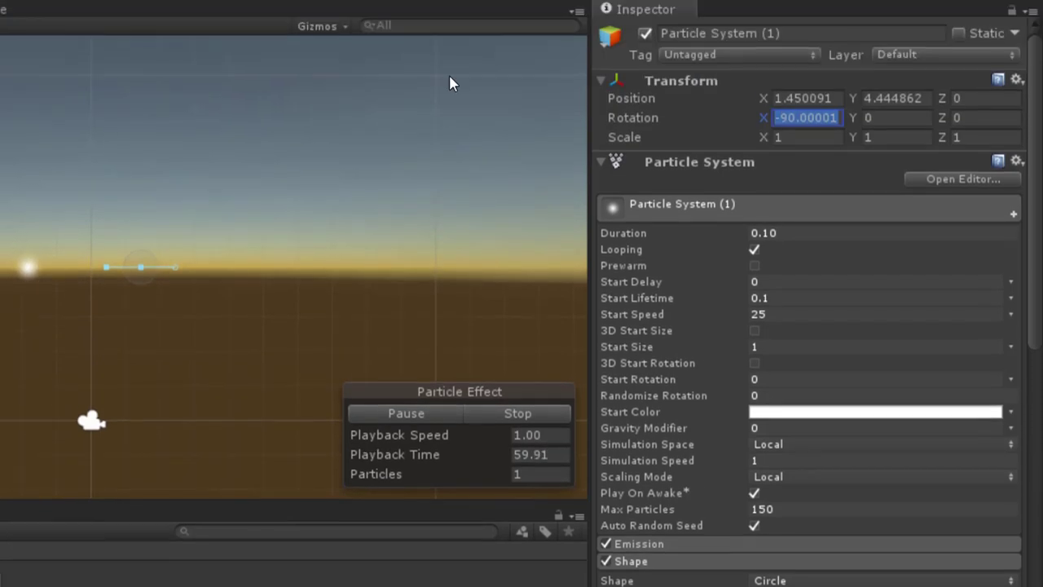
type("0.10")
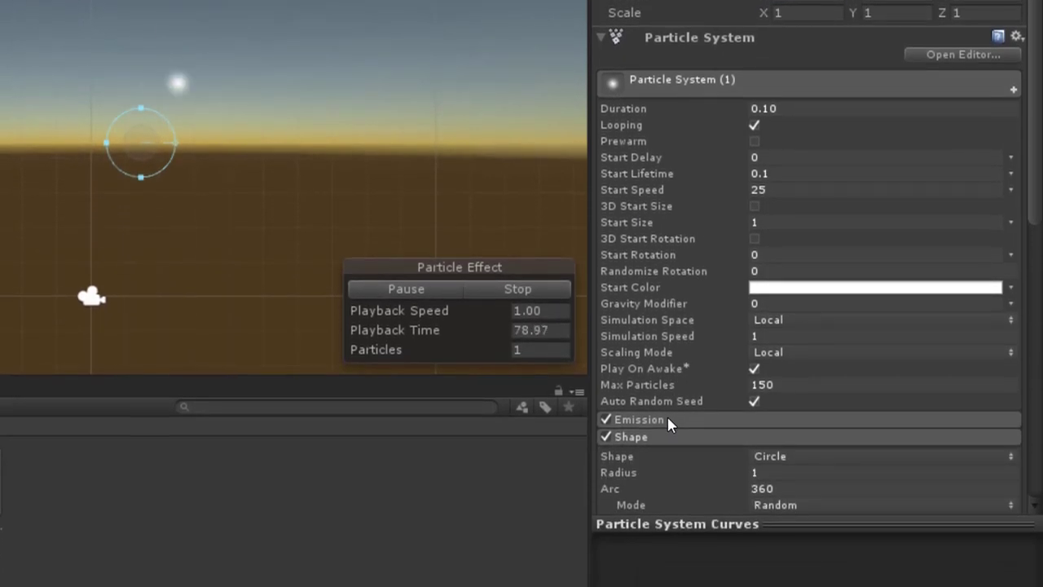
Step: Add an emission burst at time 0 of 100 to 150 particles, then stop the preview
left_click(667, 417)
scroll(967, 456, "down", 3)
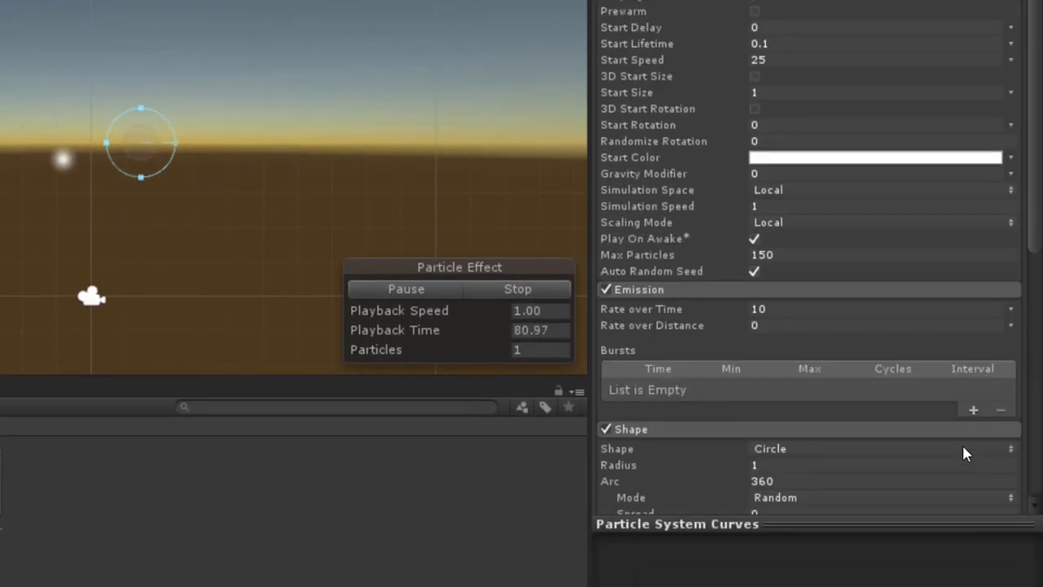
left_click(981, 408)
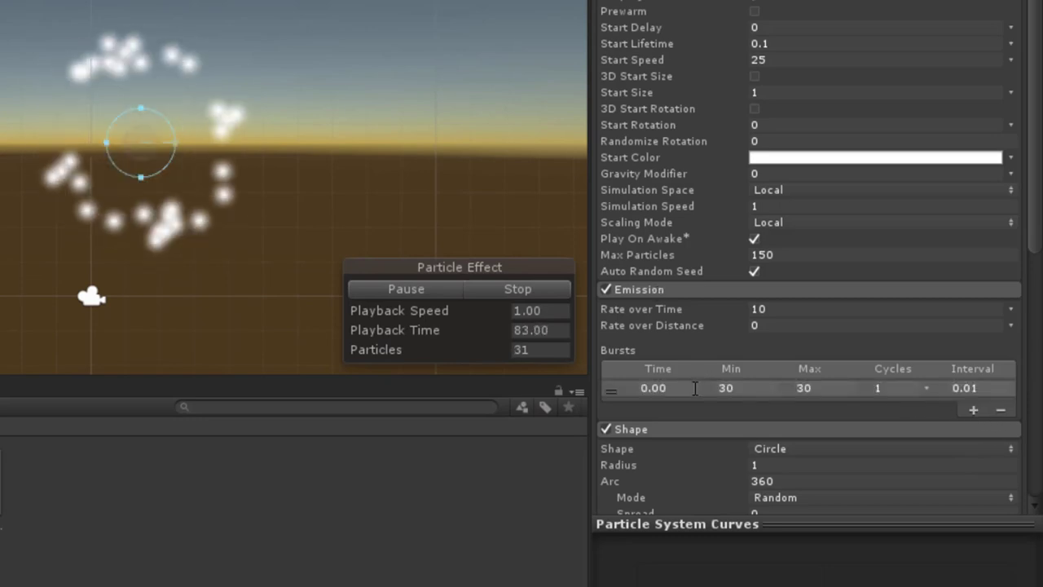
left_click(664, 388)
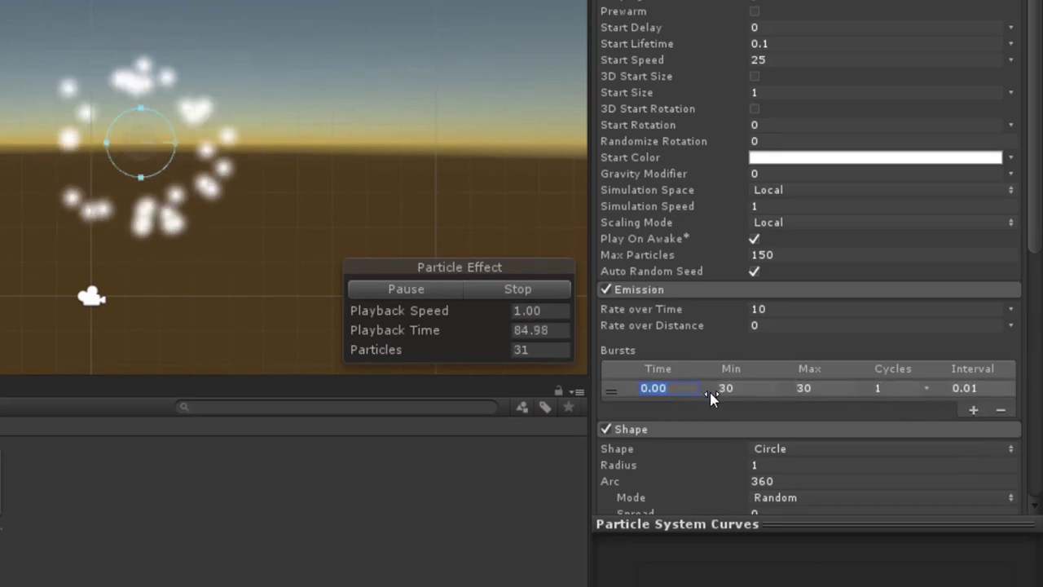
left_click(739, 389)
type("100")
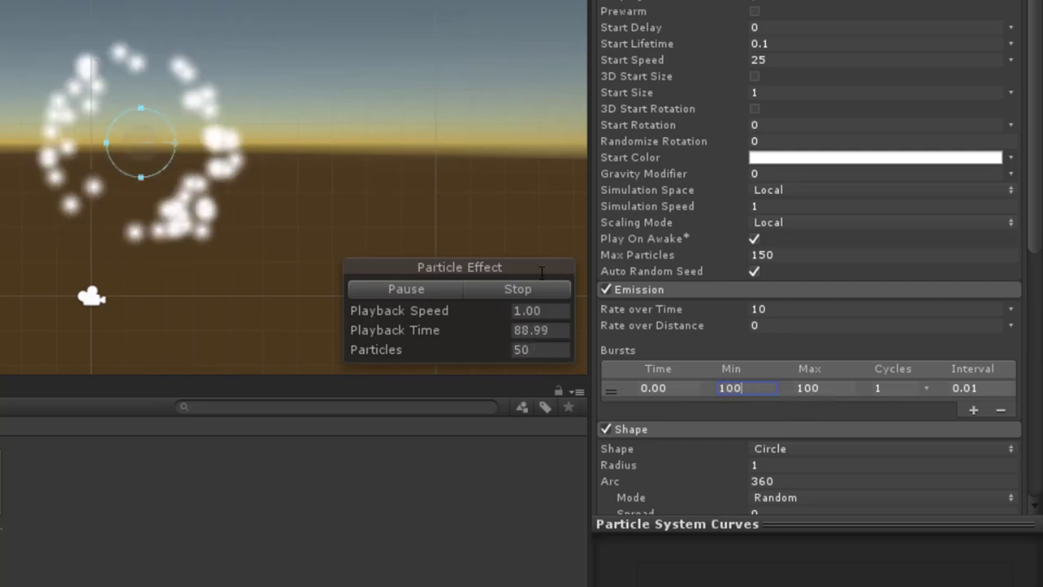
left_click(804, 392)
type("150")
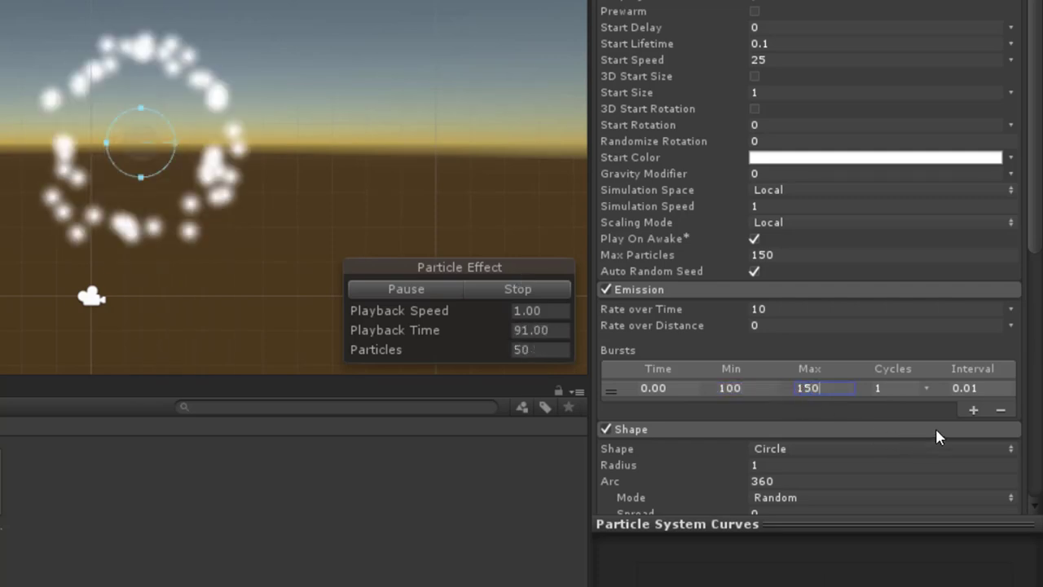
key("Return")
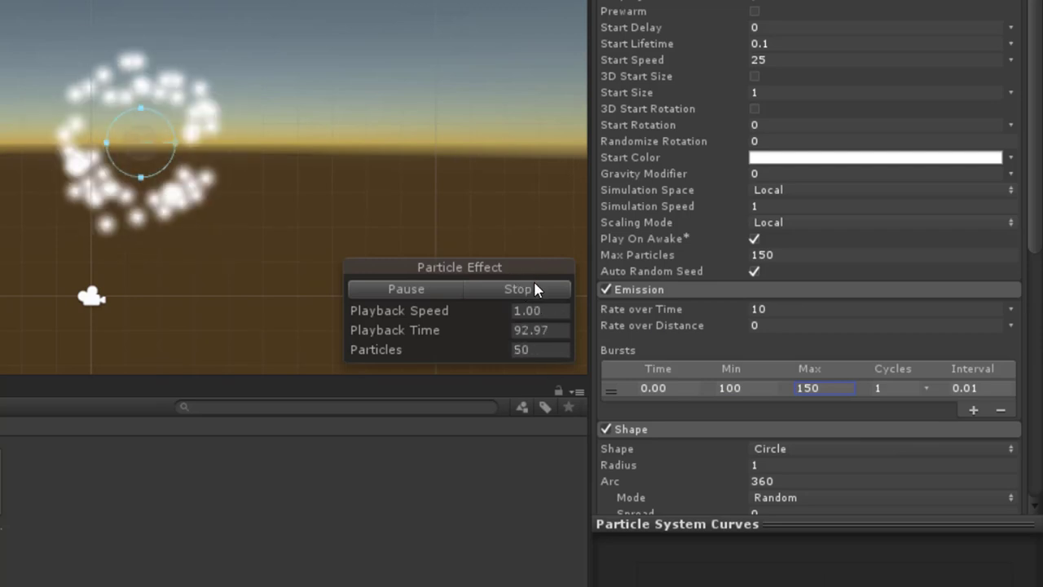
left_click(526, 289)
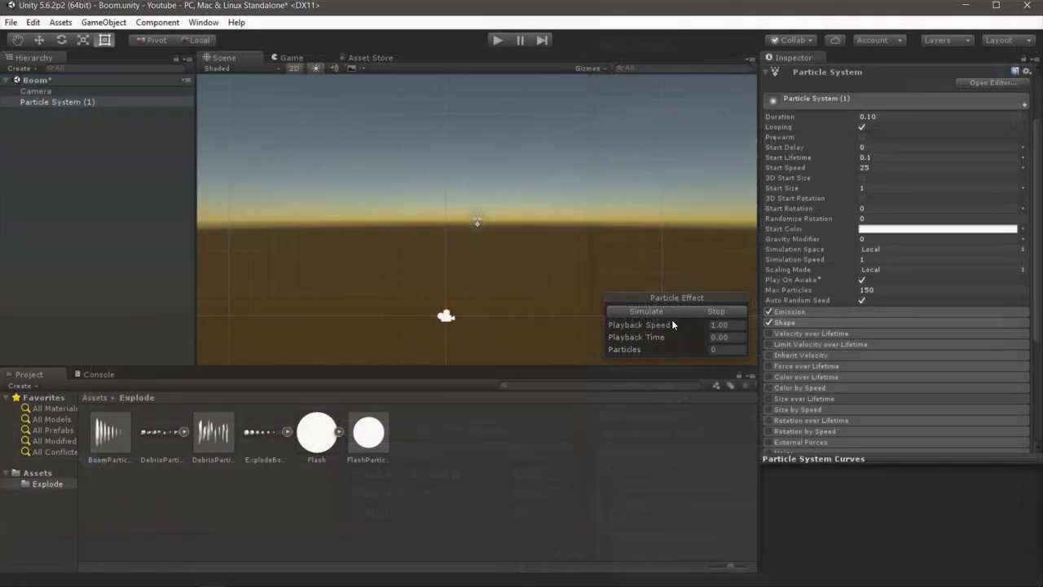
Step: Enable Size over Lifetime with a curve shrinking particles from full size to zero
left_click(843, 399)
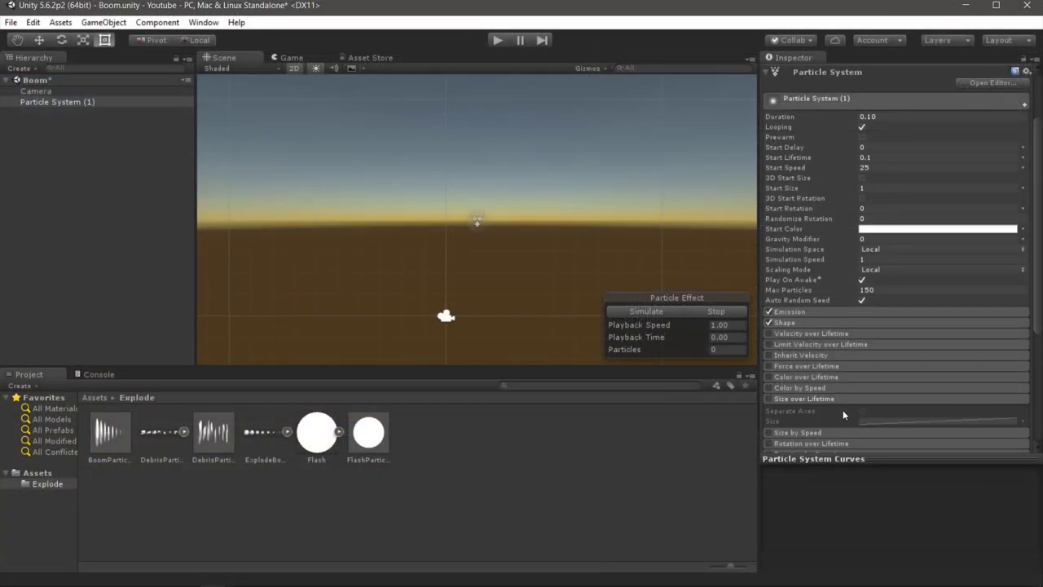
left_click(853, 421)
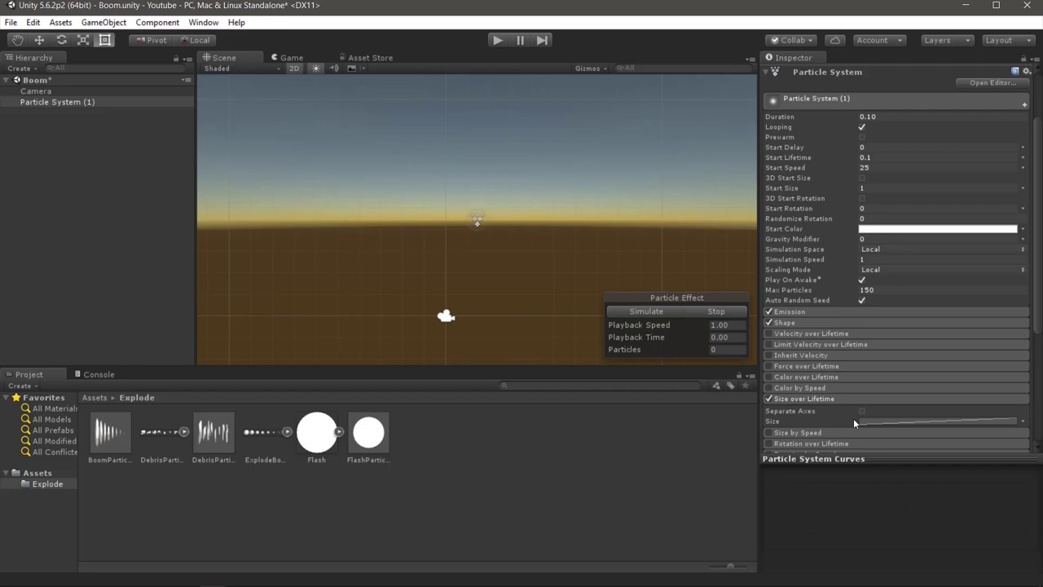
left_click(866, 421)
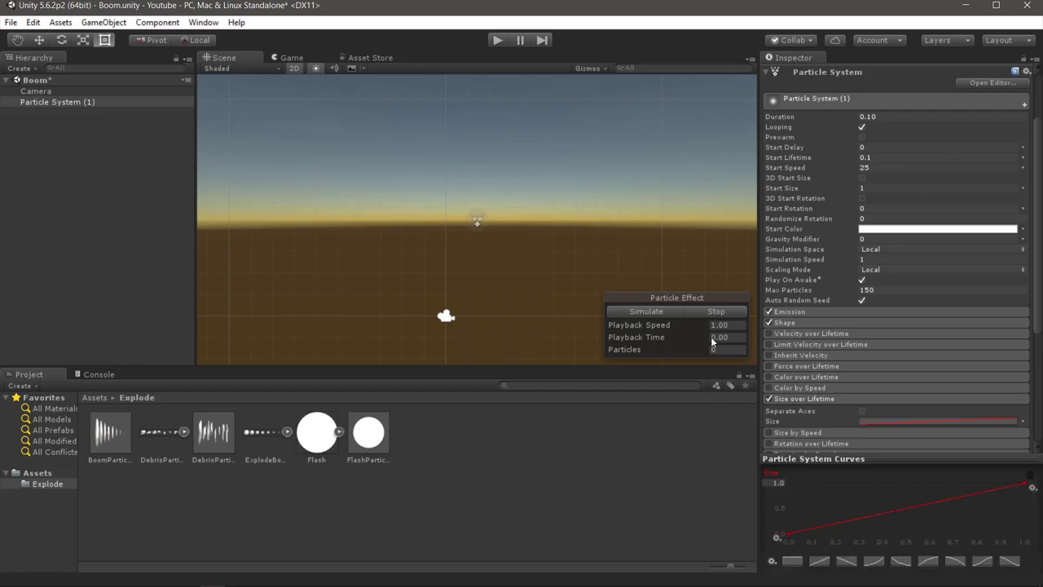
left_click(899, 559)
left_click(644, 313)
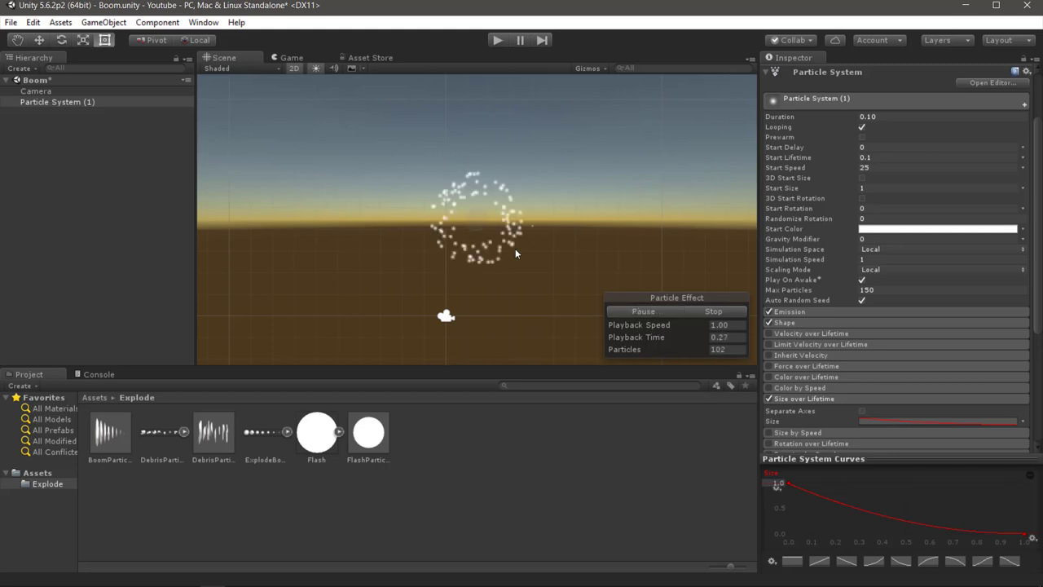
left_click(713, 312)
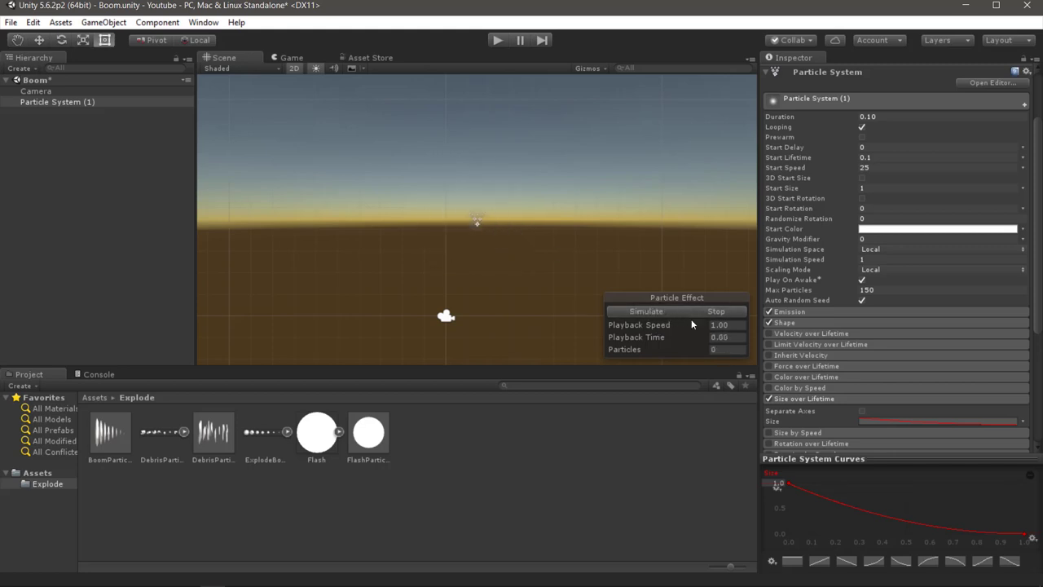
Step: Enable Color over Lifetime and set a gradient key to dark brownish red
left_click(781, 376)
left_click(902, 388)
double_click(380, 231)
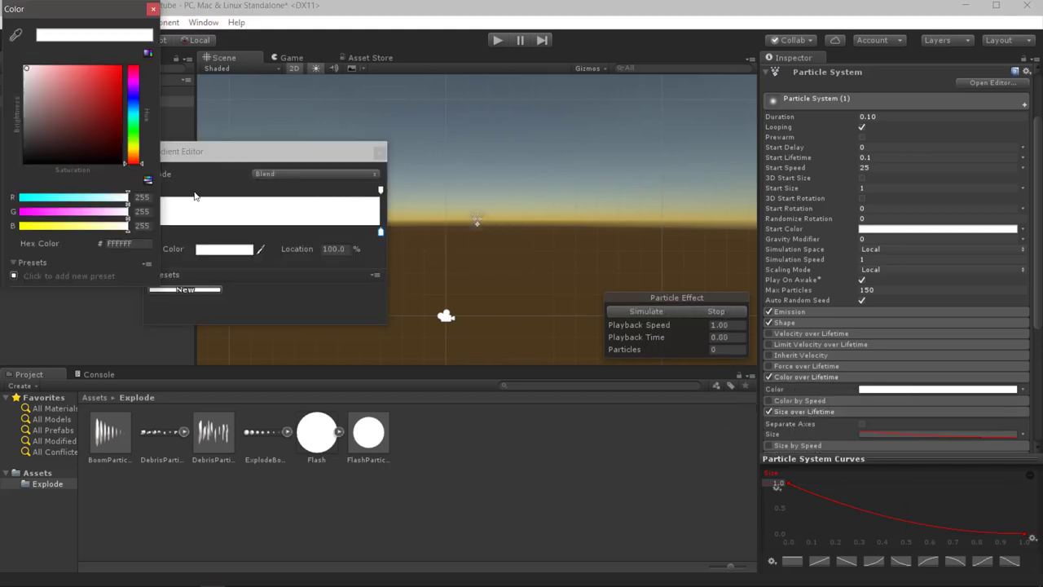
left_click(83, 90)
left_click(133, 78)
left_click(152, 8)
Step: Add an orange gradient key at about 35% and a red key at about 66%
left_click(286, 232)
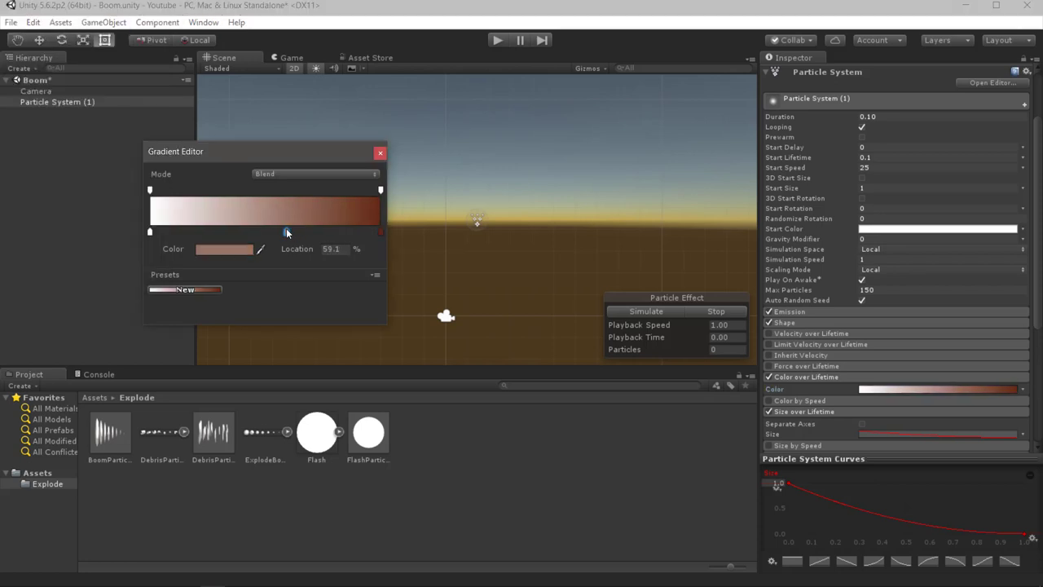
left_click_drag(286, 232, 230, 233)
left_click(221, 249)
left_click(133, 82)
left_click(110, 70)
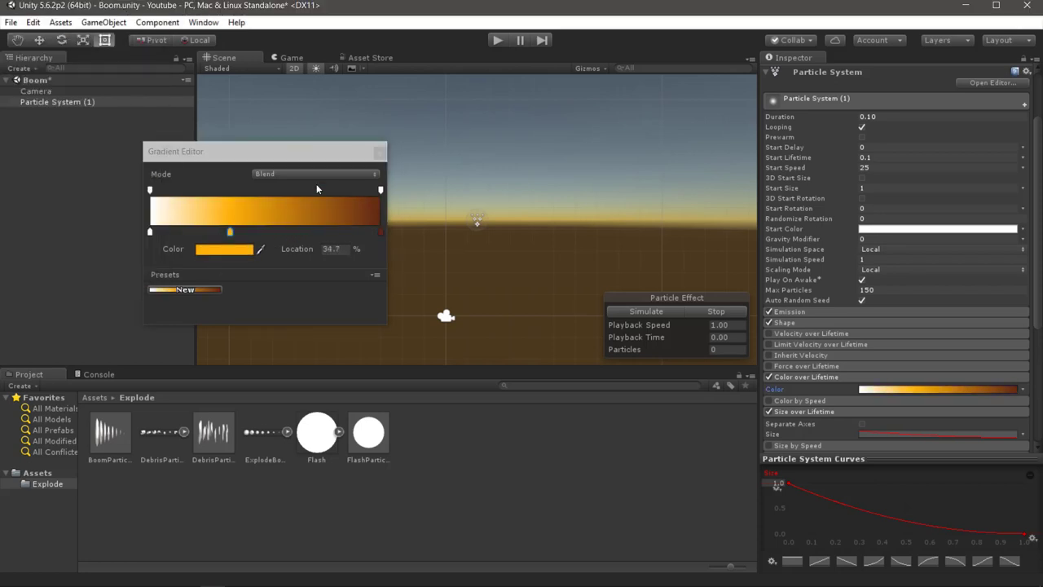
double_click(302, 232)
left_click(133, 63)
left_click(152, 8)
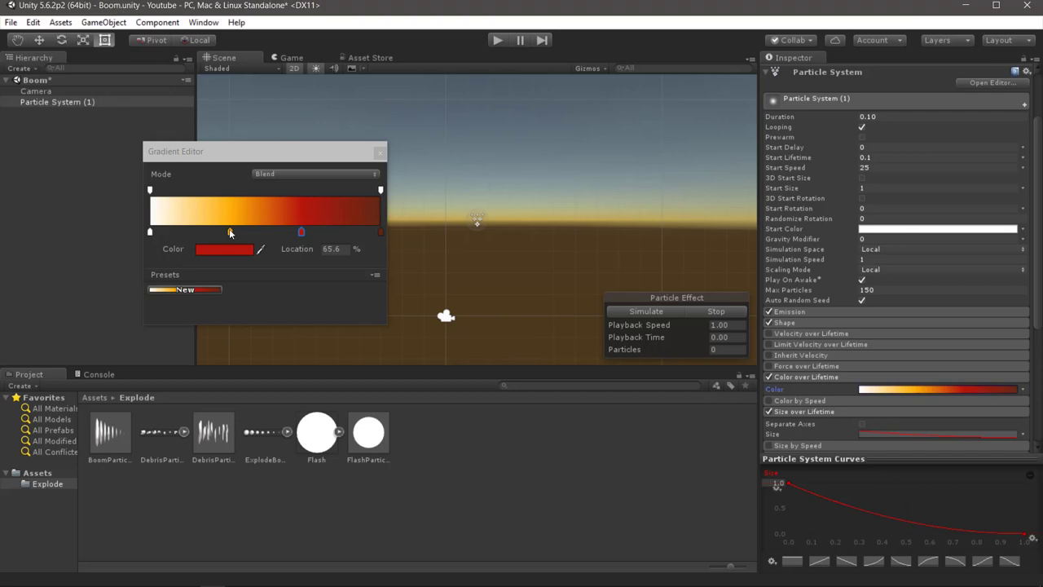
left_click(789, 382)
scroll(789, 391, "down", 3)
scroll(789, 404, "down", 3)
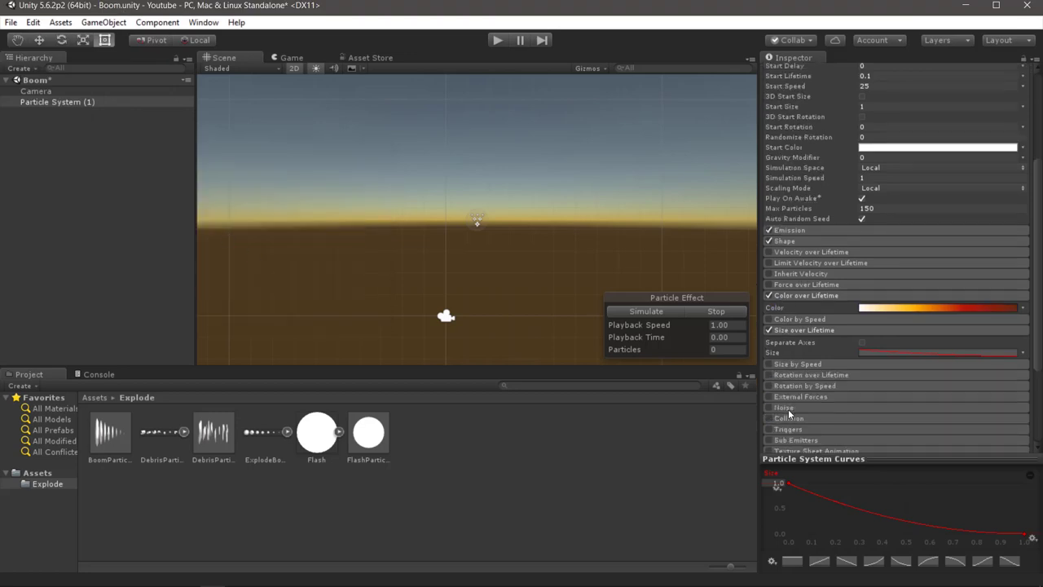
Step: Enable Texture Sheet Animation on the burst particles with Tiles X set to 8
scroll(788, 409, "down", 3)
scroll(789, 400, "down", 3)
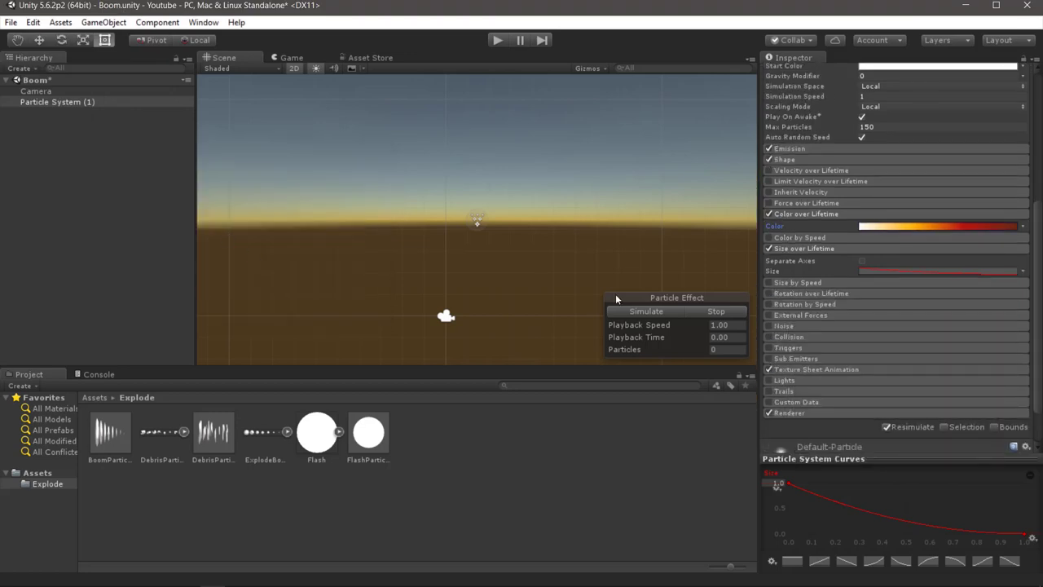
left_click(788, 371)
key("q")
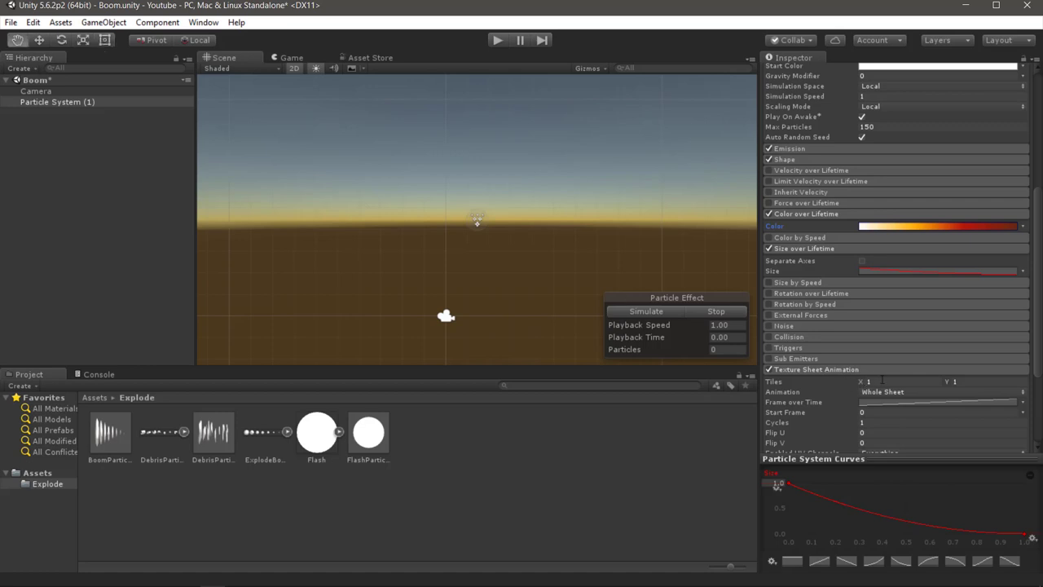
key("t")
left_click(872, 381)
type("8")
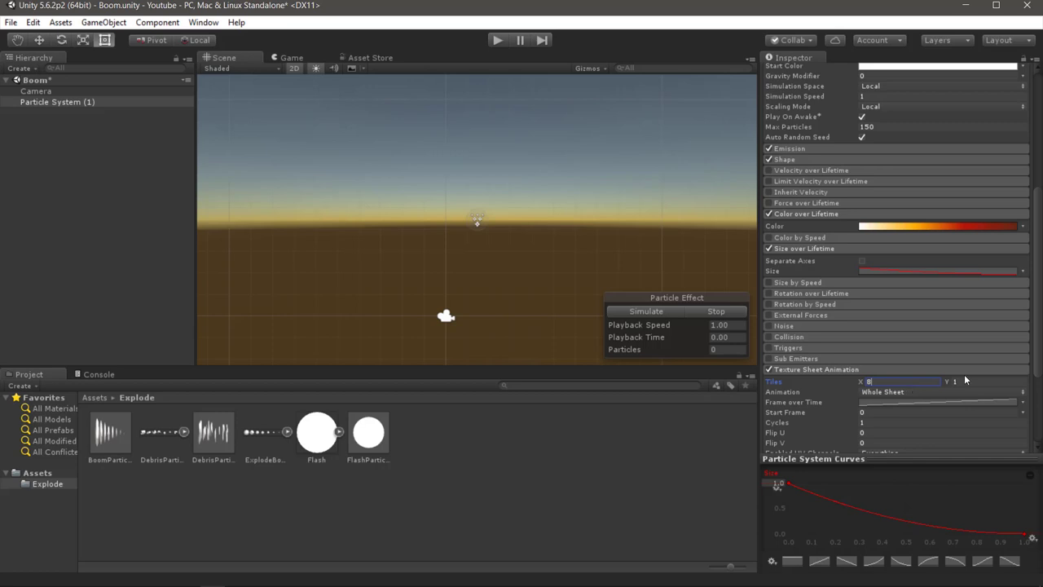
Step: Assign the BoomParticle texture as the burst's Renderer material
scroll(990, 372, "down", 5)
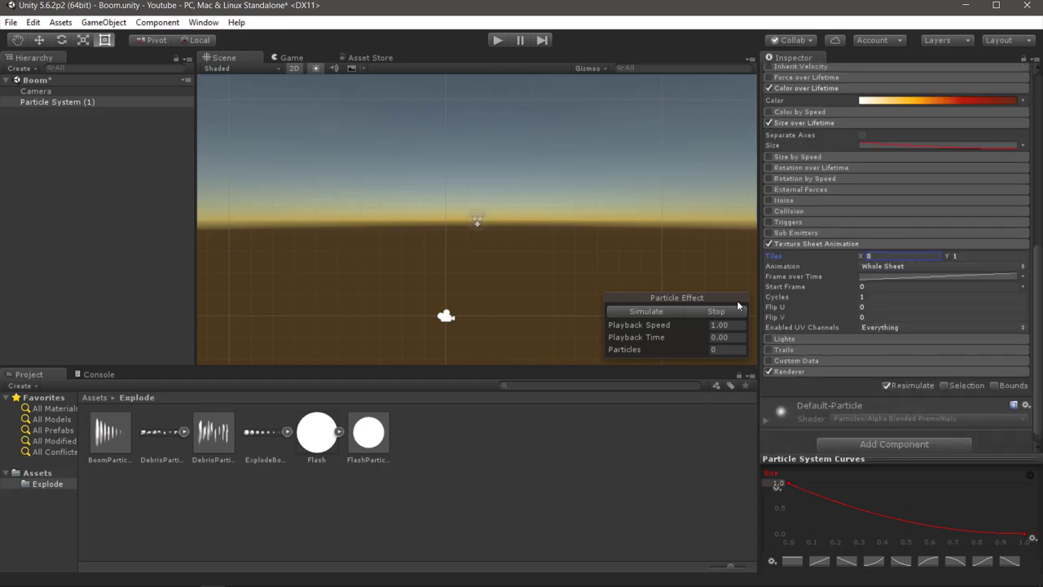
scroll(919, 371, "down", 2)
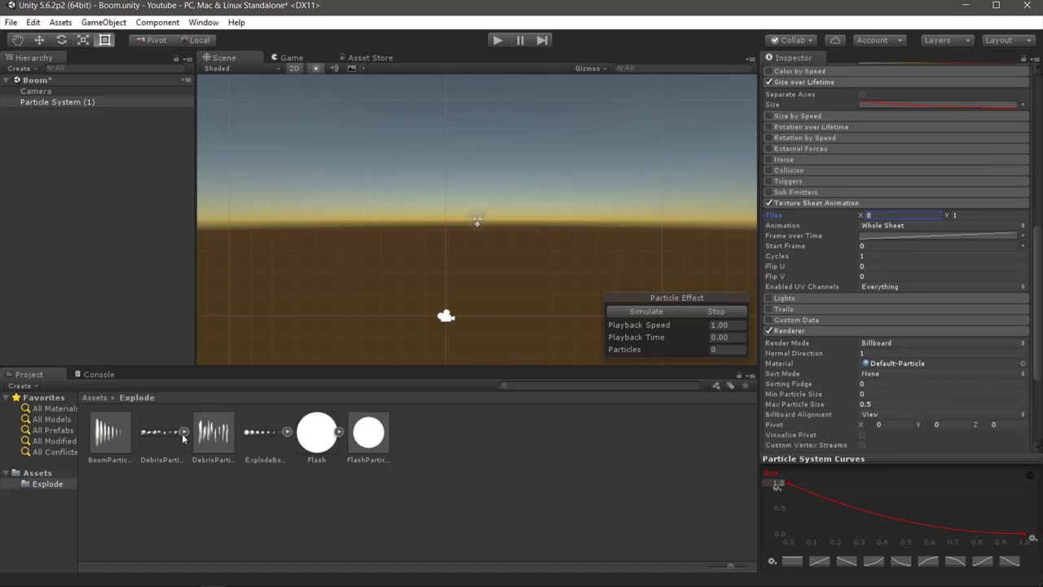
left_click_drag(127, 442, 872, 367)
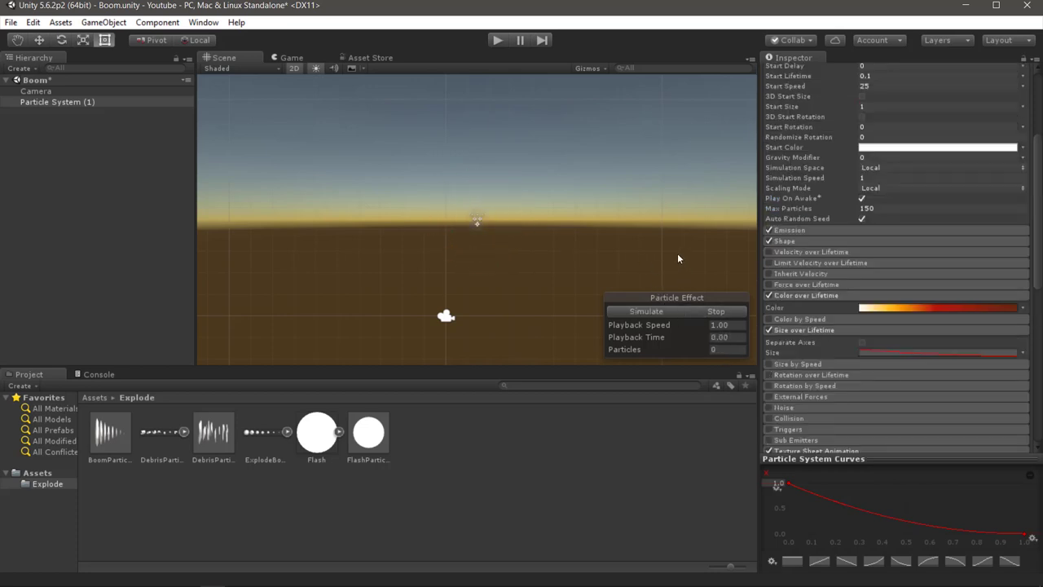
Step: Add a Size over Lifetime key so particles stay full size longer, and adjust a colour-gradient key
left_click(881, 355)
double_click(1001, 509)
mouse_move(803, 491)
left_mouse_down()
mouse_move(792, 485)
mouse_move(823, 466)
left_mouse_up()
left_click(874, 308)
left_click_drag(272, 231, 291, 236)
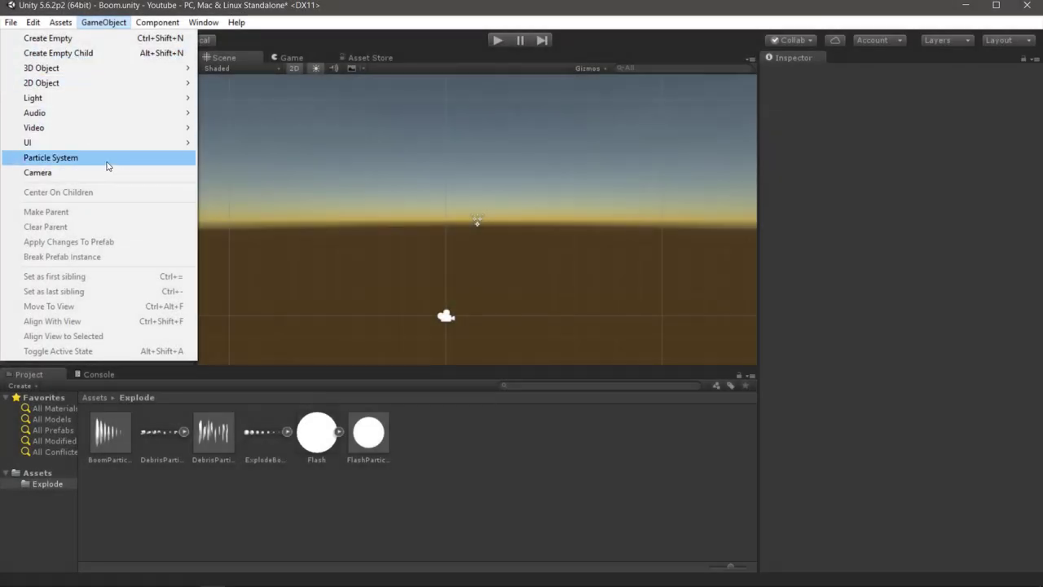
Step: Create Particle System (2) and review its emission, shape and orange-to-transparent colour gradient
left_click(109, 159)
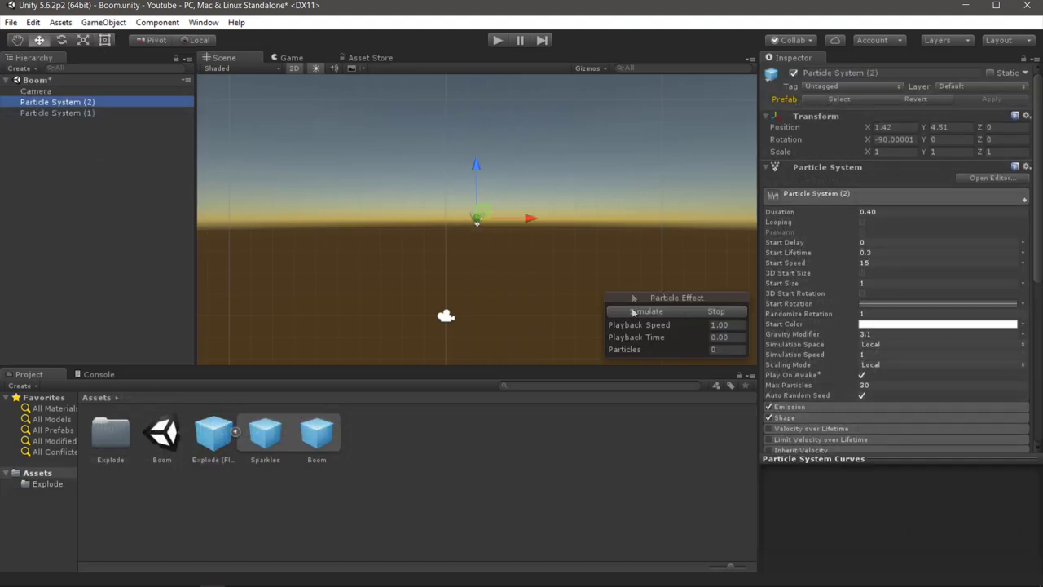
scroll(897, 326, "down", 3)
left_click(791, 316)
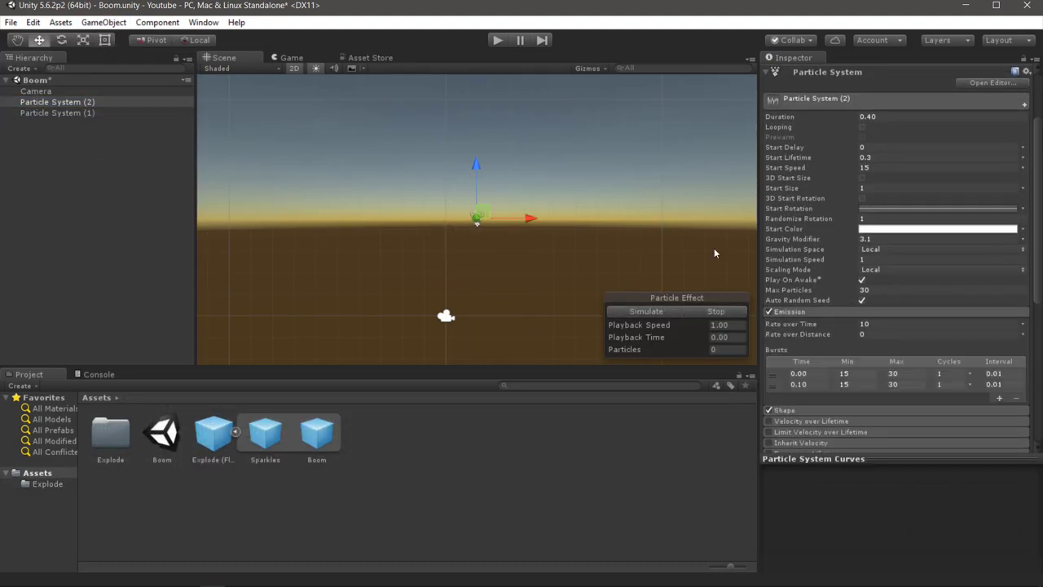
left_click(785, 410)
scroll(896, 326, "down", 5)
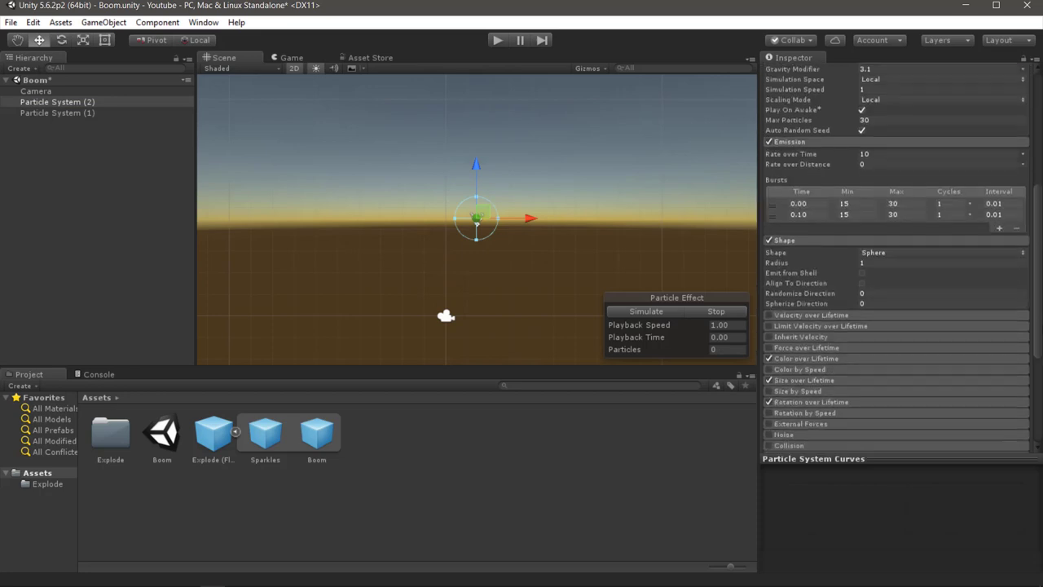
left_click(962, 358)
left_click(975, 370)
left_click(380, 190)
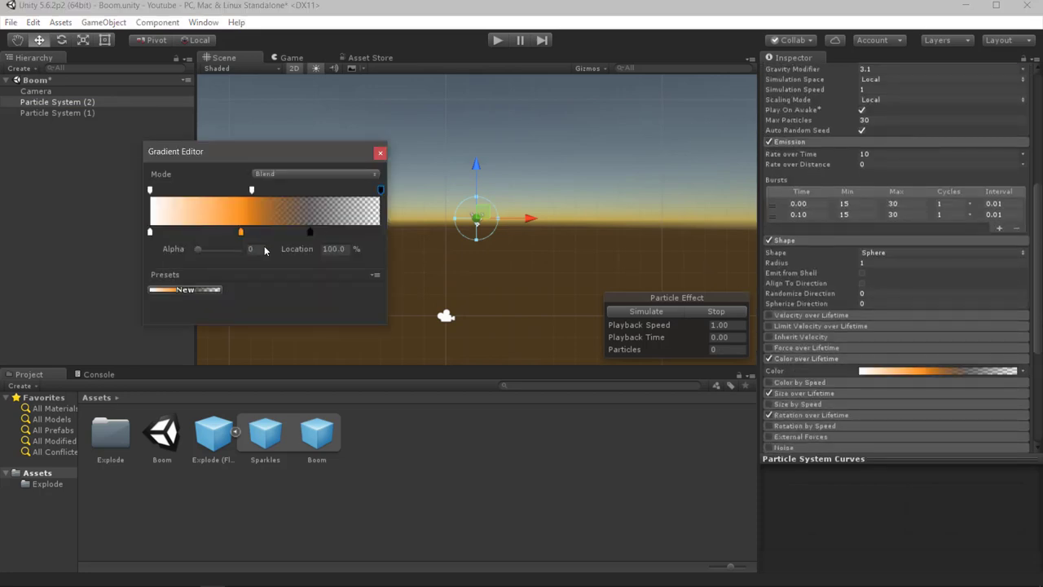
left_click(311, 232)
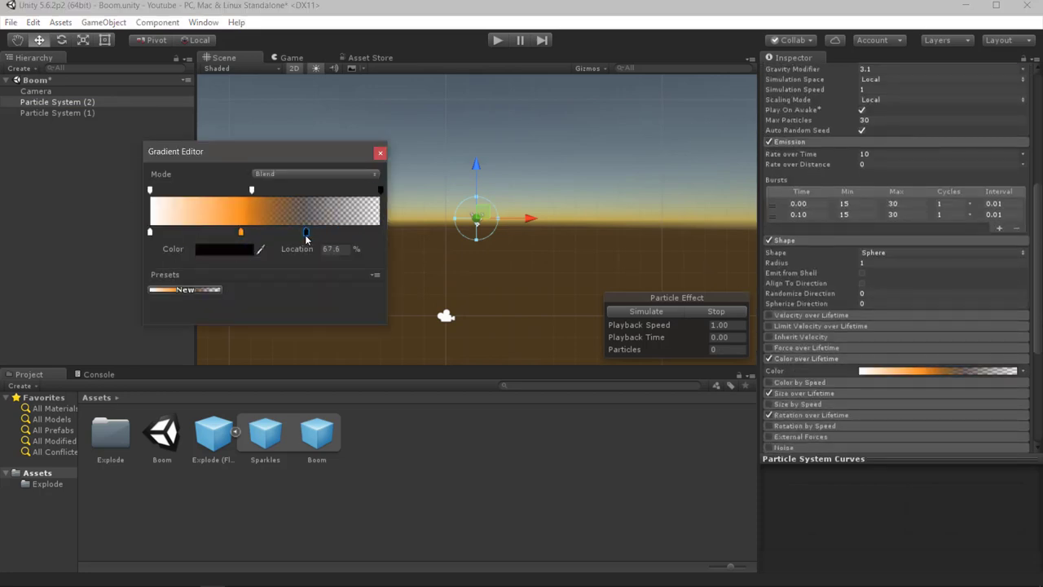
left_click(380, 152)
Step: Add a key to the Size over Lifetime curve so sparks shrink gradually
left_click(807, 393)
scroll(897, 383, "down", 3)
left_click(937, 330)
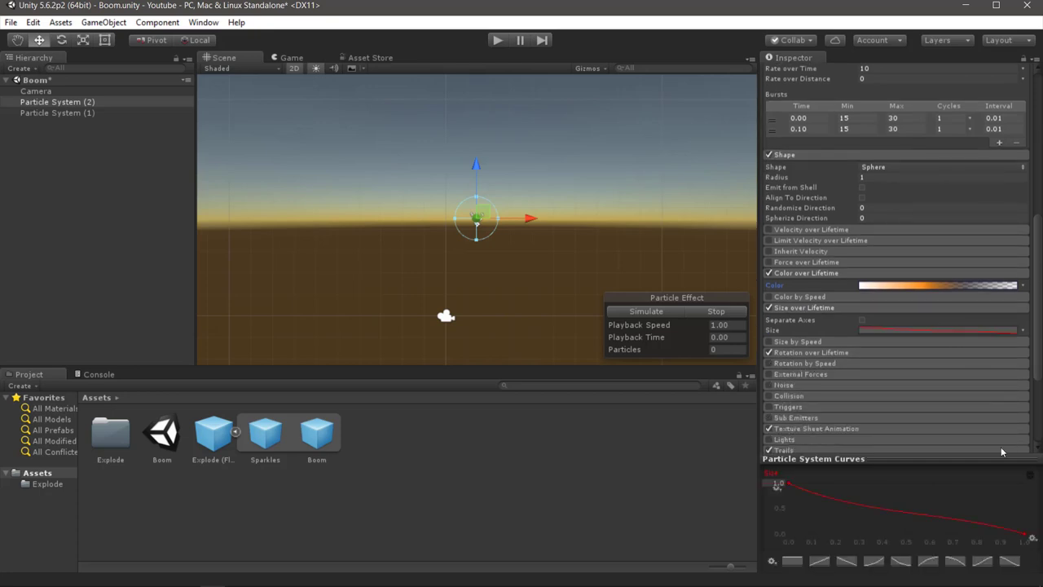
double_click(818, 487)
left_click_drag(818, 487, 816, 493)
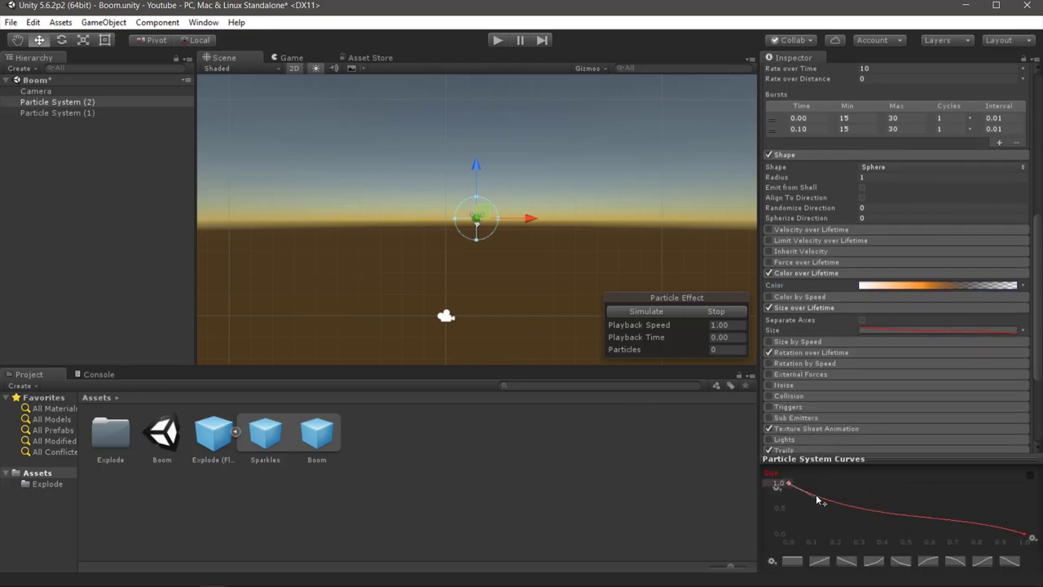
Step: Enable Rotation over Lifetime, Texture Sheet Animation and Trails on the spark system
left_click(828, 355)
scroll(831, 350, "down", 5)
left_click(853, 302)
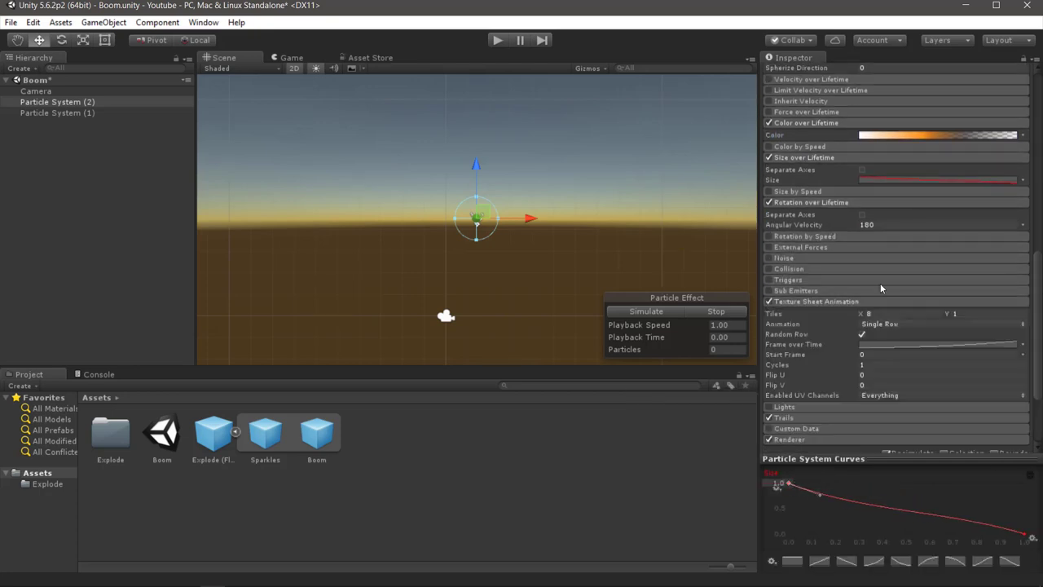
scroll(994, 315, "down", 3)
left_click(815, 324)
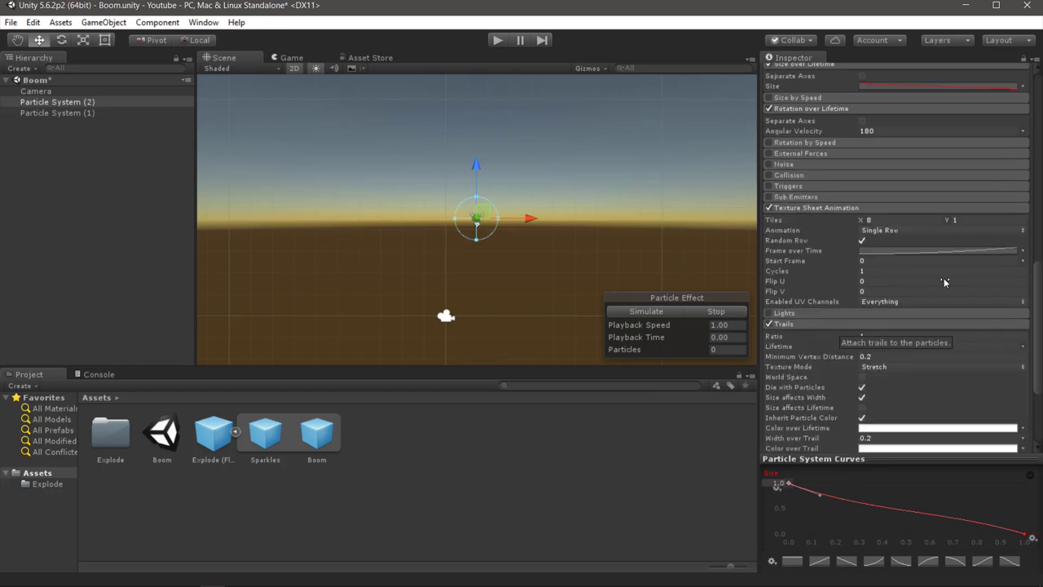
scroll(944, 277, "up", 5)
scroll(834, 261, "up", 5)
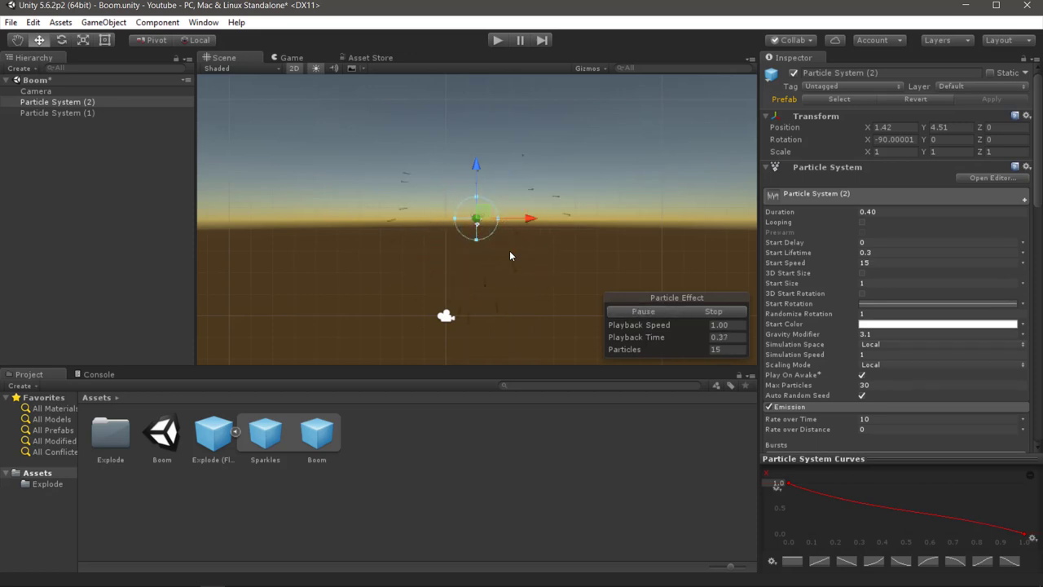
scroll(922, 380, "down", 5)
scroll(922, 380, "down", 5)
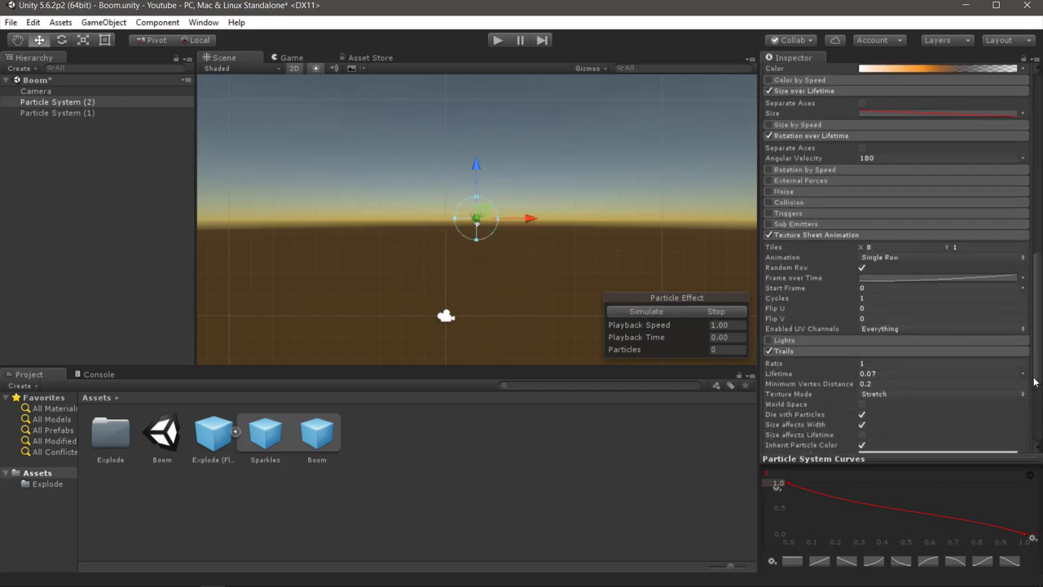
scroll(921, 379, "down", 5)
scroll(921, 379, "down", 3)
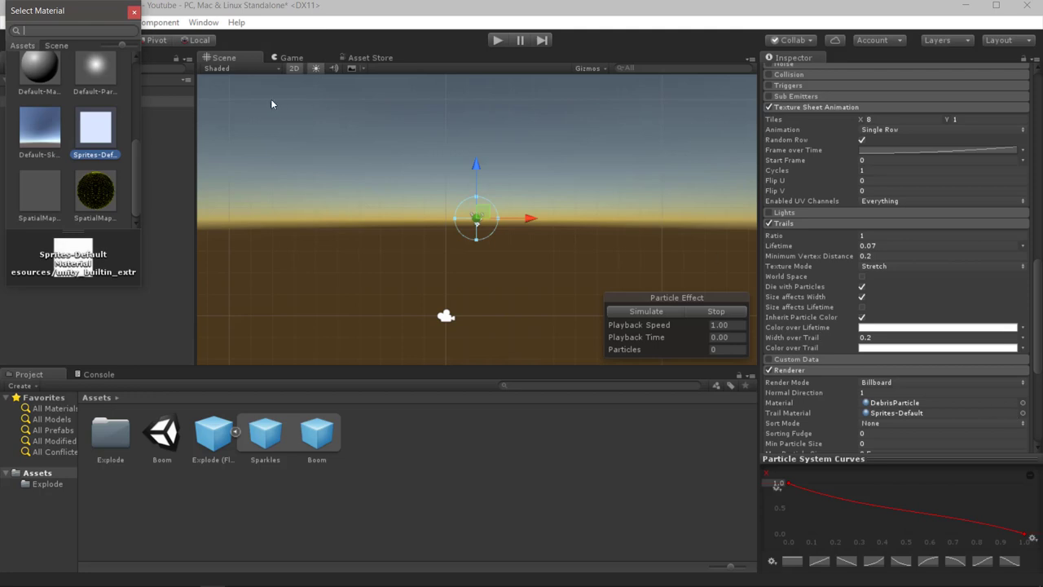
Step: Keep Sprites-Default as trail material, set Trails Lifetime to 0.07, and keep Single Row animation mode
double_click(112, 130)
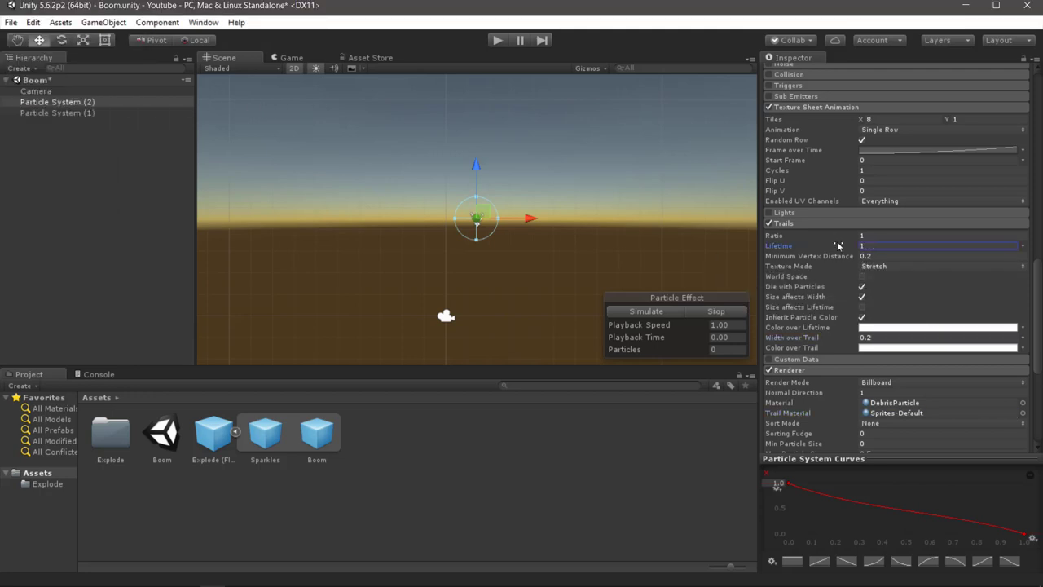
type(".07")
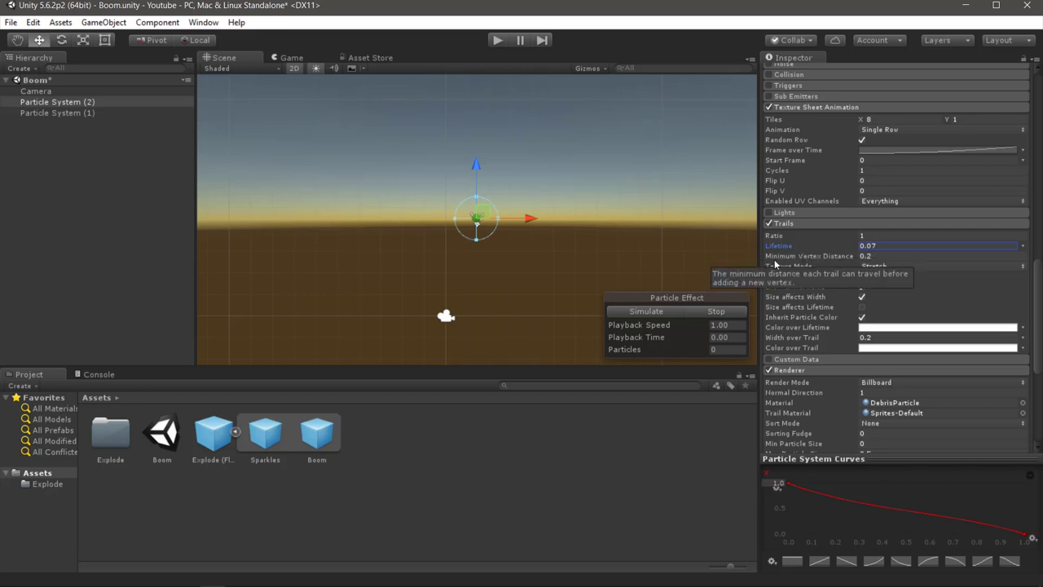
left_click(889, 132)
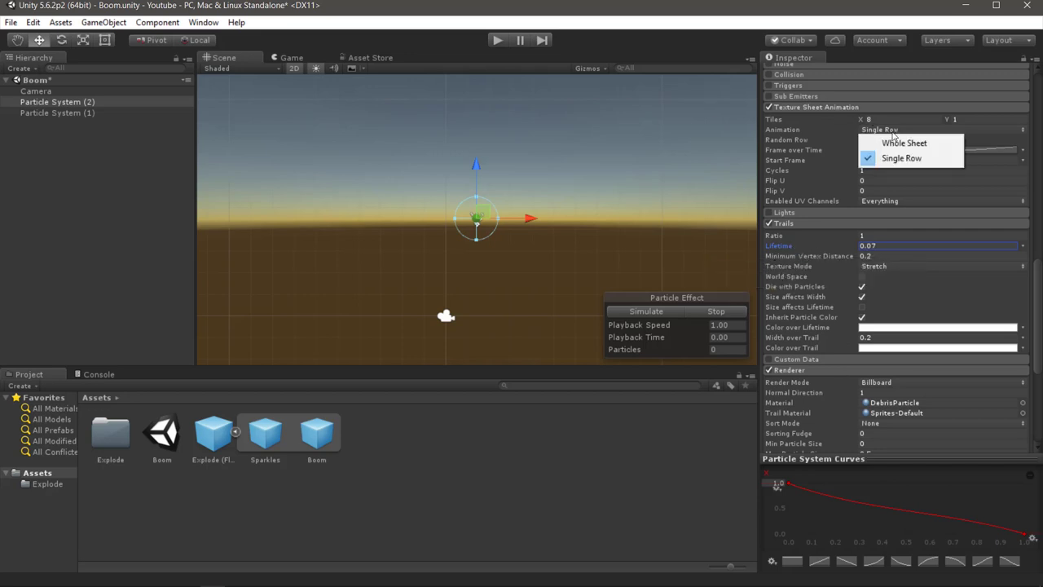
left_click(895, 131)
left_click(823, 107)
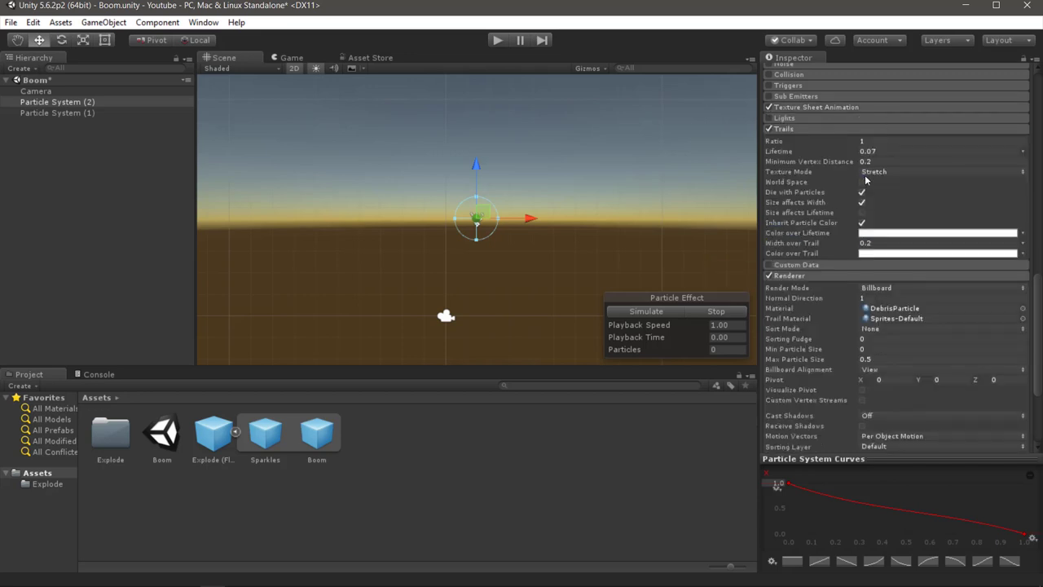
left_click(823, 107)
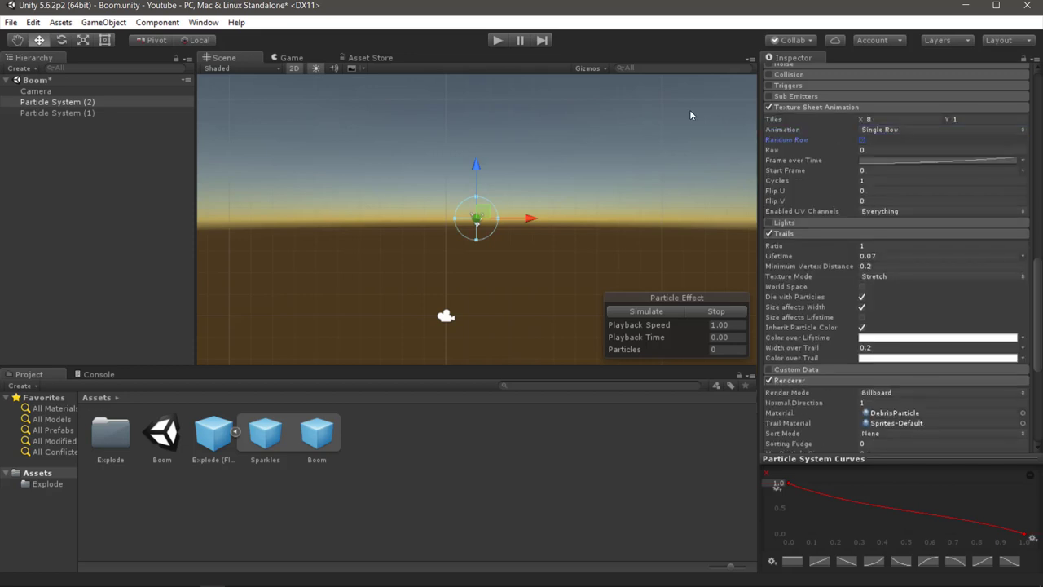
key("Tab")
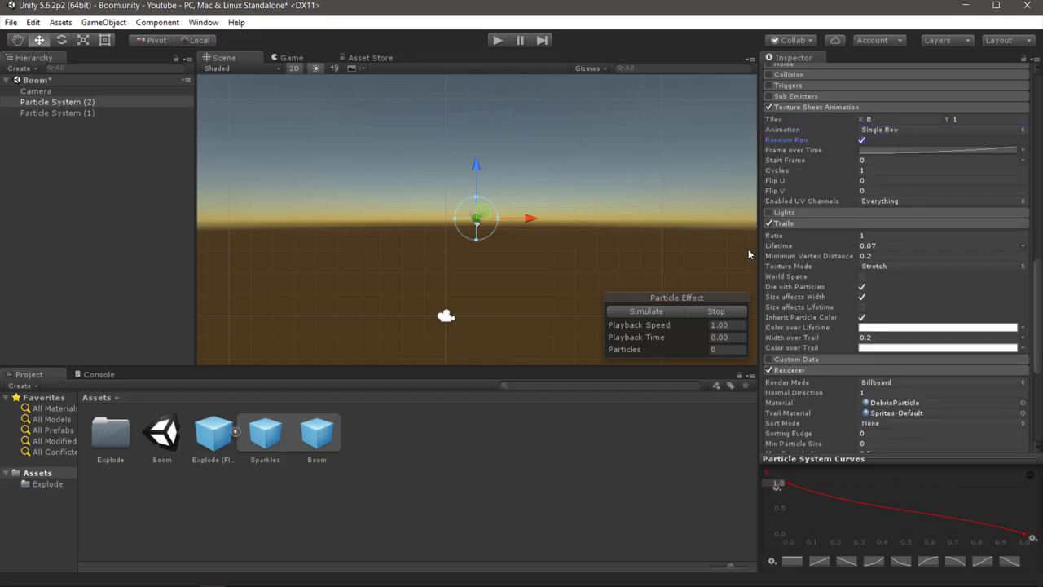
left_click(748, 249)
left_click(104, 22)
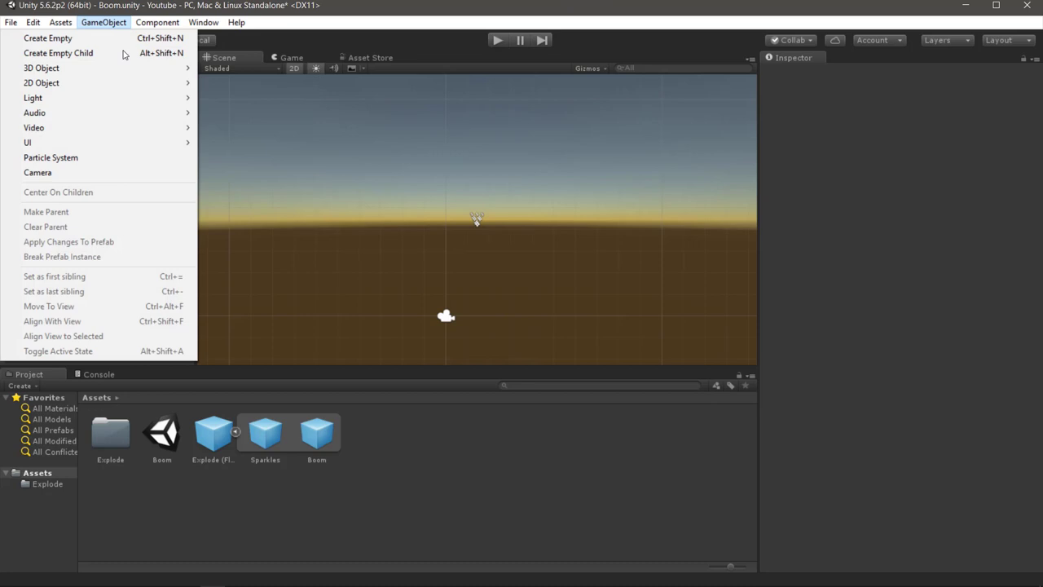
Step: Create a flash particle system with Duration 0.10, Start Lifetime 0.05, Start Speed 0 and Max Particles 3
left_click(108, 158)
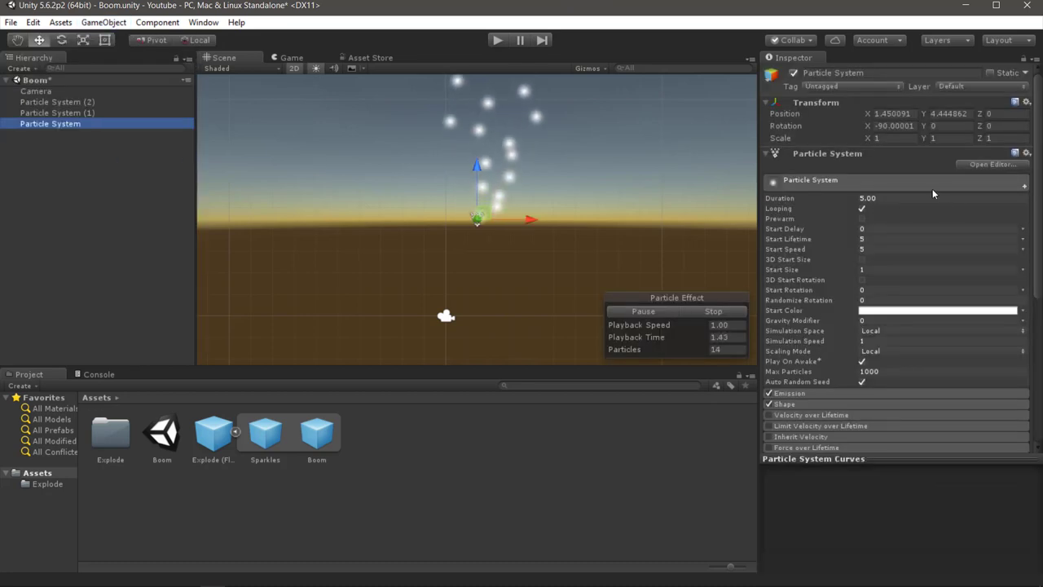
mouse_move(818, 194)
left_mouse_down()
mouse_move(769, 198)
mouse_move(527, 158)
left_mouse_up()
left_click(813, 241)
left_click_drag(813, 241, 687, 240)
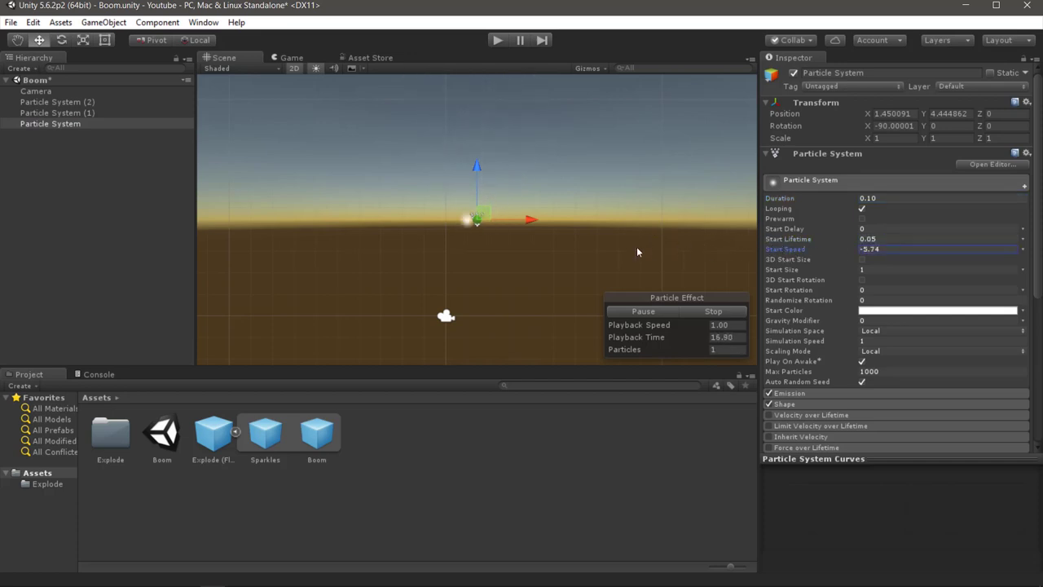
left_click_drag(796, 253, 514, 258)
left_click(868, 372)
type("3")
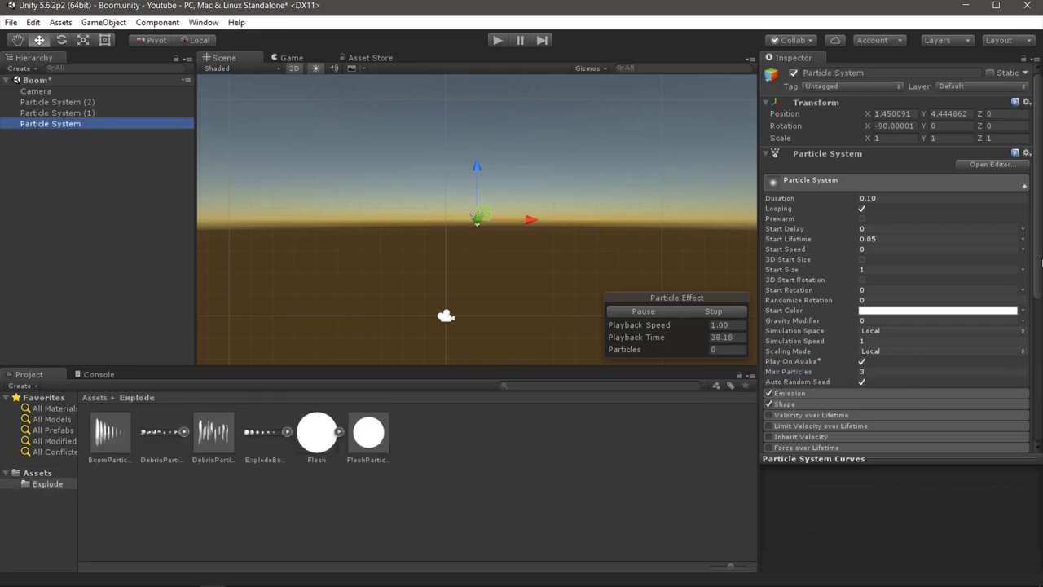
left_click_drag(1039, 262, 1038, 411)
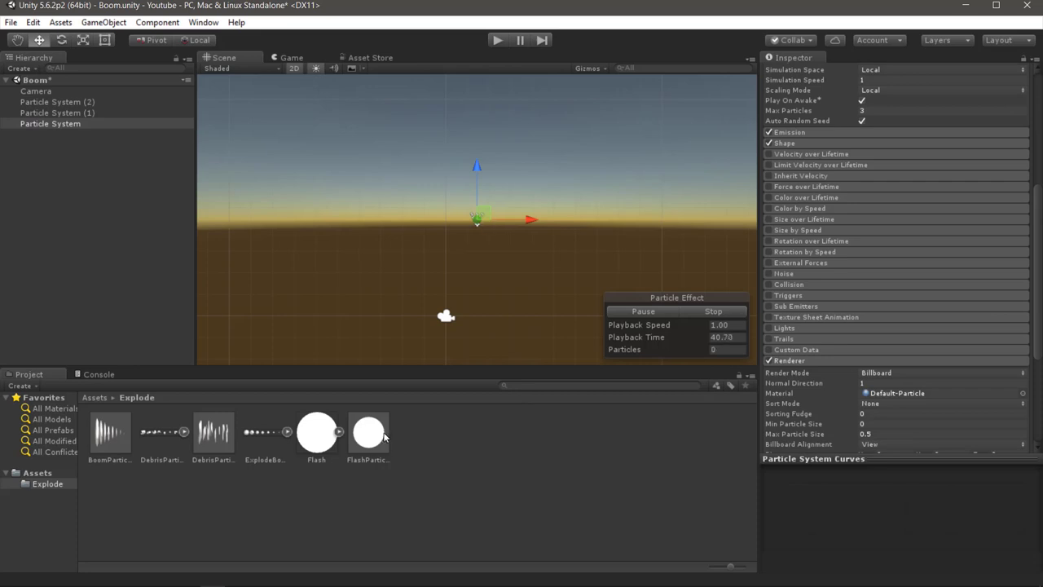
Step: Assign the FlashParticle material and make the particles emit from a Sphere shape
mouse_move(368, 432)
left_mouse_down()
mouse_move(890, 398)
mouse_move(710, 317)
left_mouse_up()
left_click(789, 403)
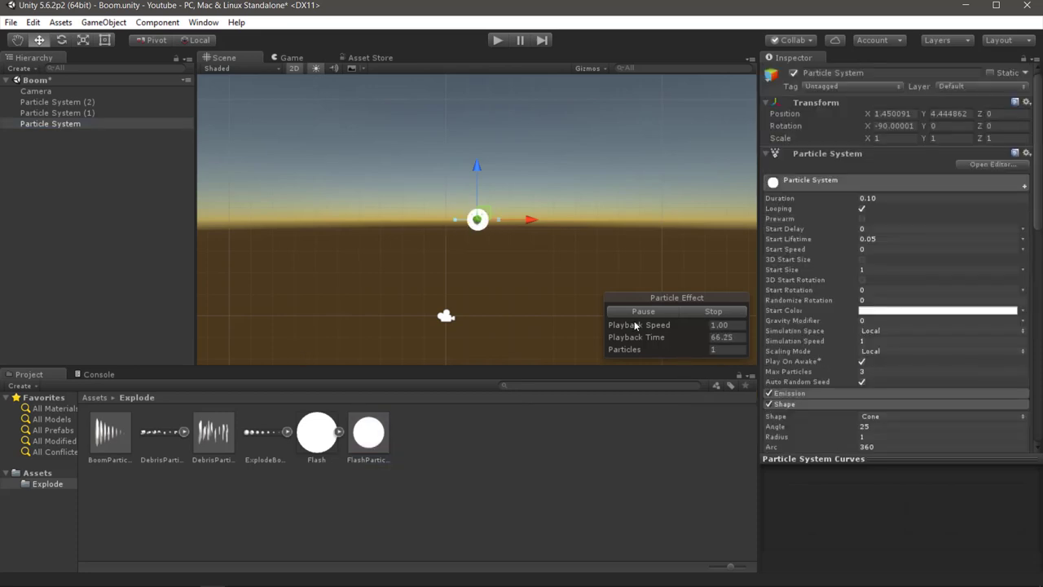
left_click(895, 416)
left_click(894, 430)
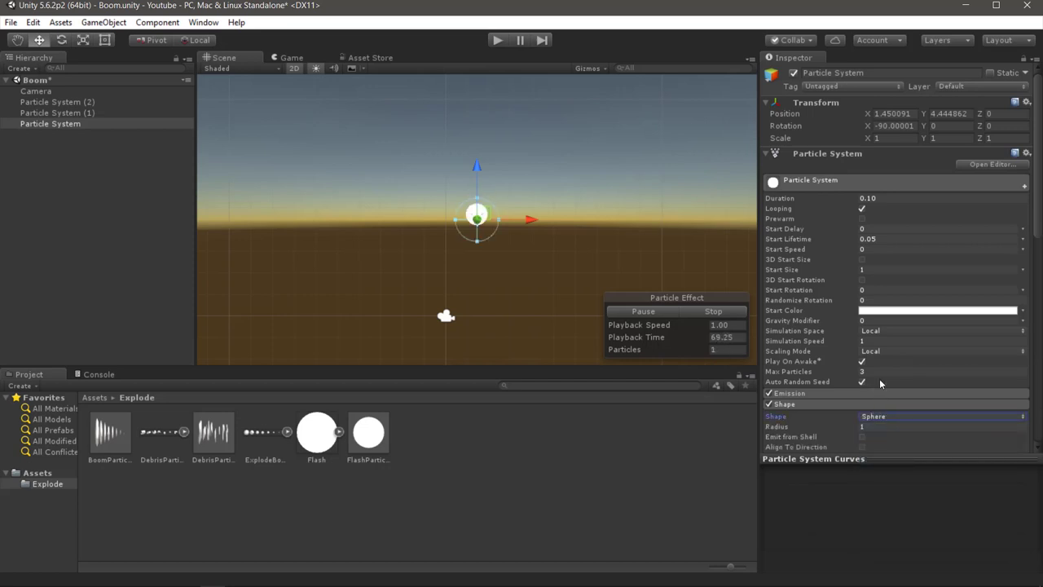
Step: Add an emission burst with a minimum of 1 and maximum of 3 particles
left_click(870, 395)
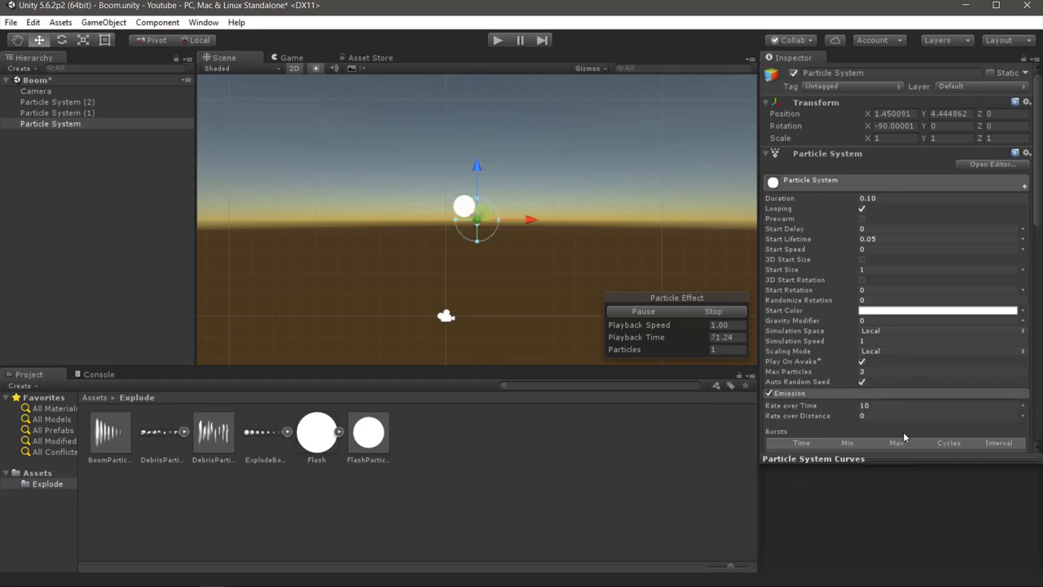
scroll(945, 414, "down", 2)
left_click(1000, 387)
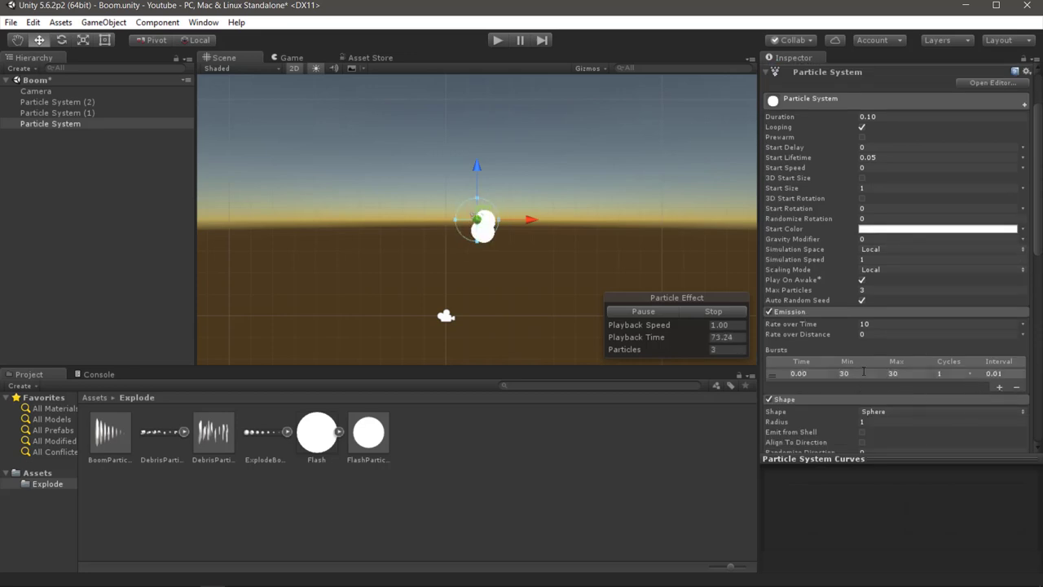
left_click(844, 373)
type("1")
left_click(900, 373)
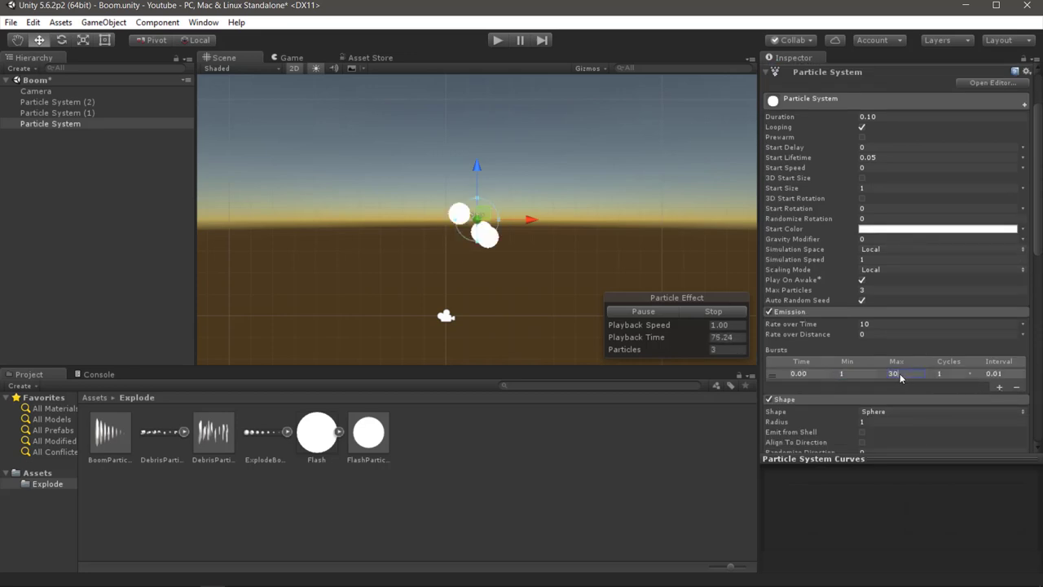
type("4")
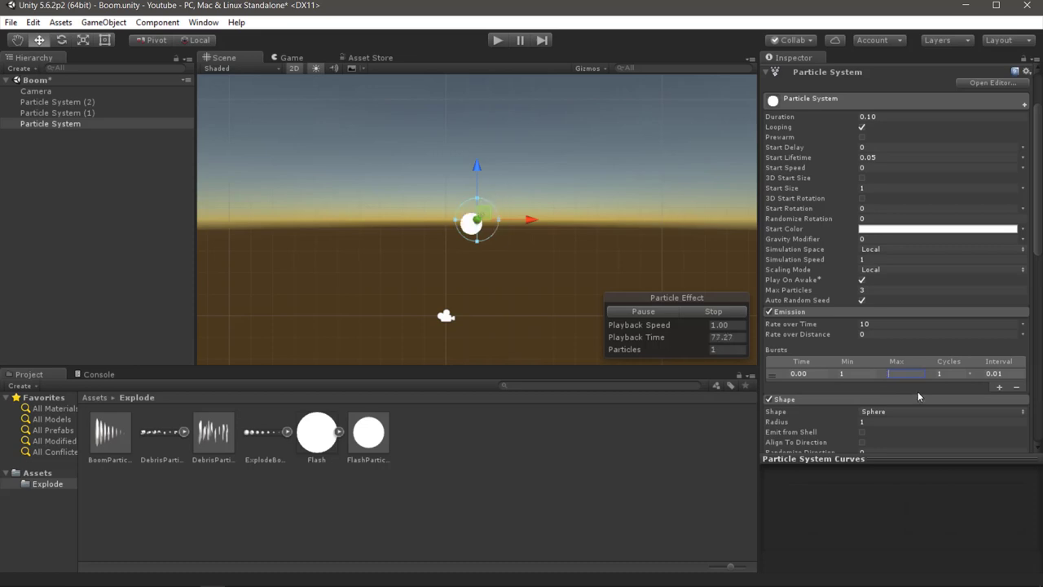
key("BackSpace")
type("3")
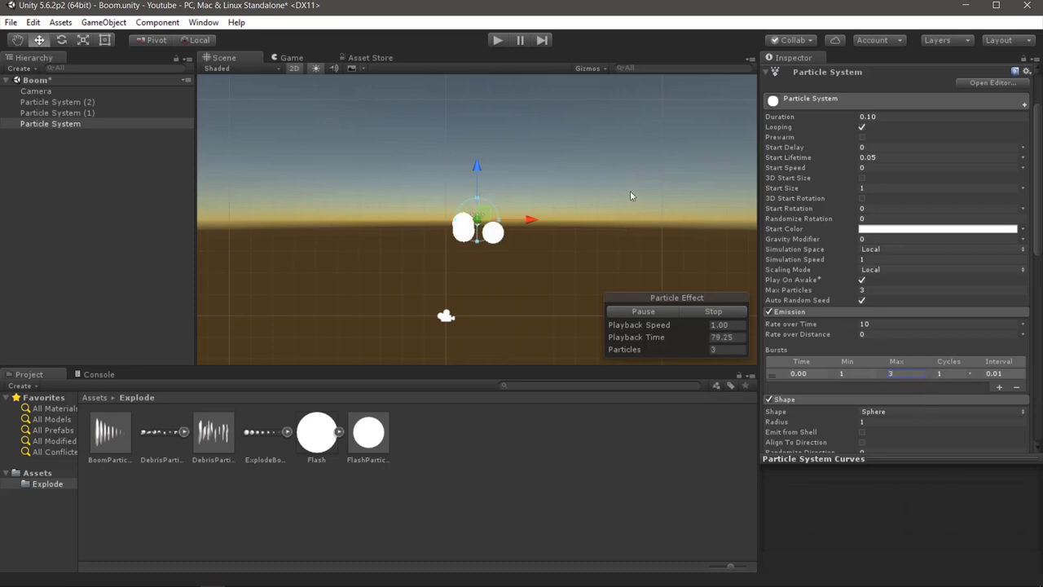
key("Return")
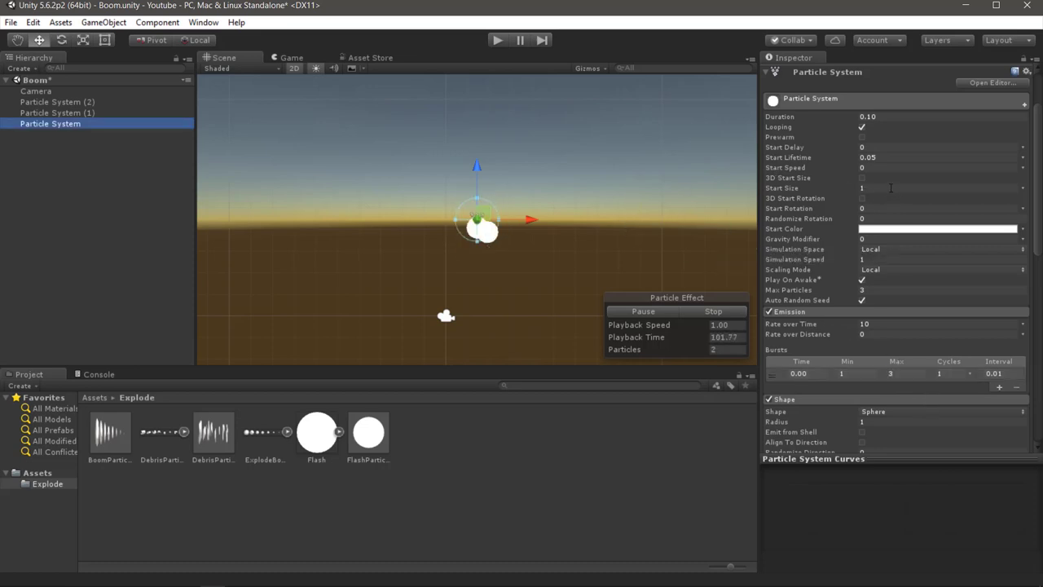
Step: Set Start Size to 2 and turn off Looping for the flash
left_click(862, 188)
type("2")
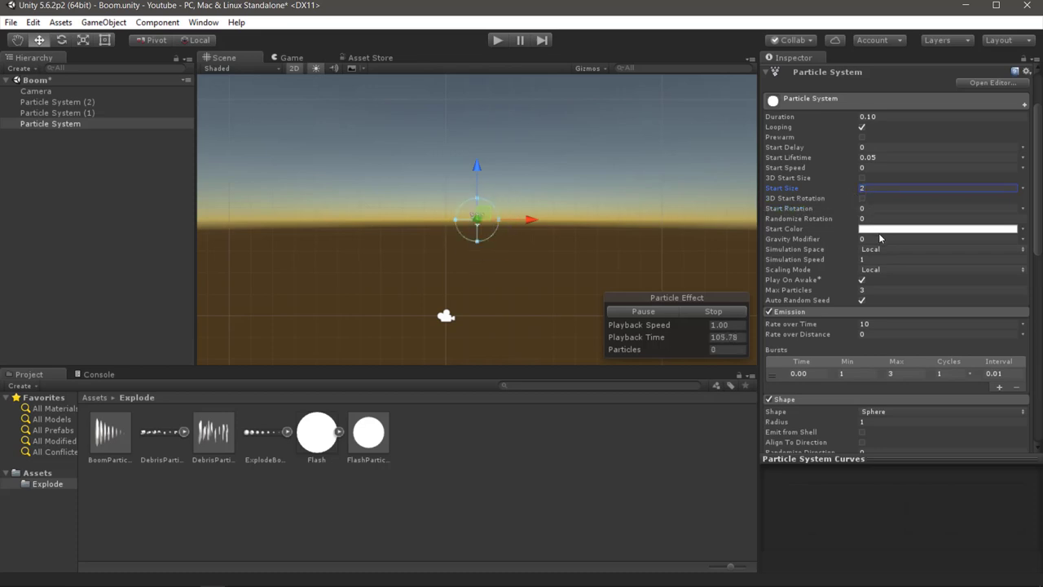
scroll(879, 233, "up", 3)
left_click(862, 209)
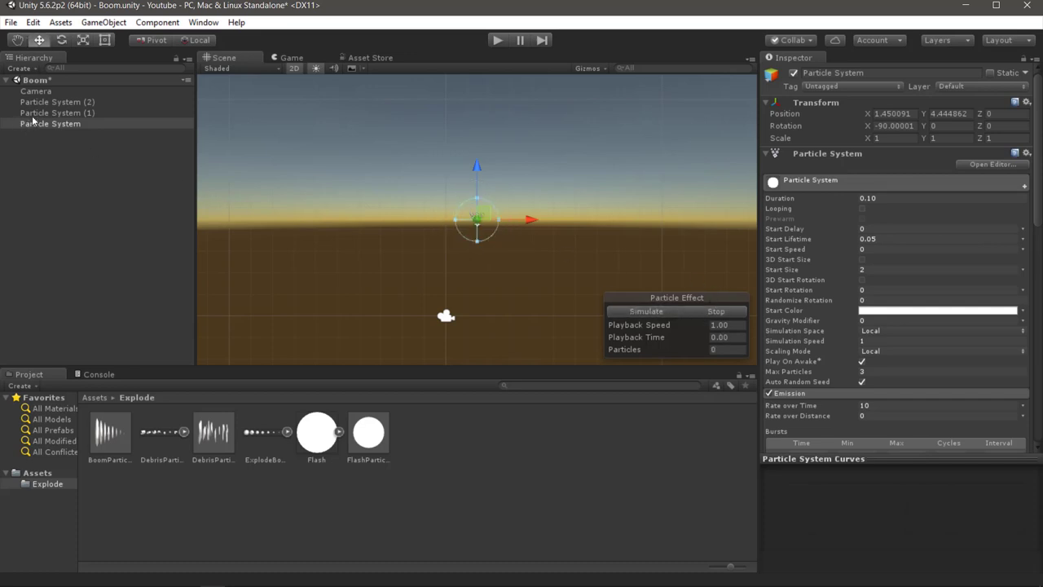
Step: Nest Particle System (1) under the flash system and change its Order in Layer
mouse_move(32, 120)
left_mouse_down()
mouse_move(54, 124)
mouse_move(54, 109)
left_mouse_up()
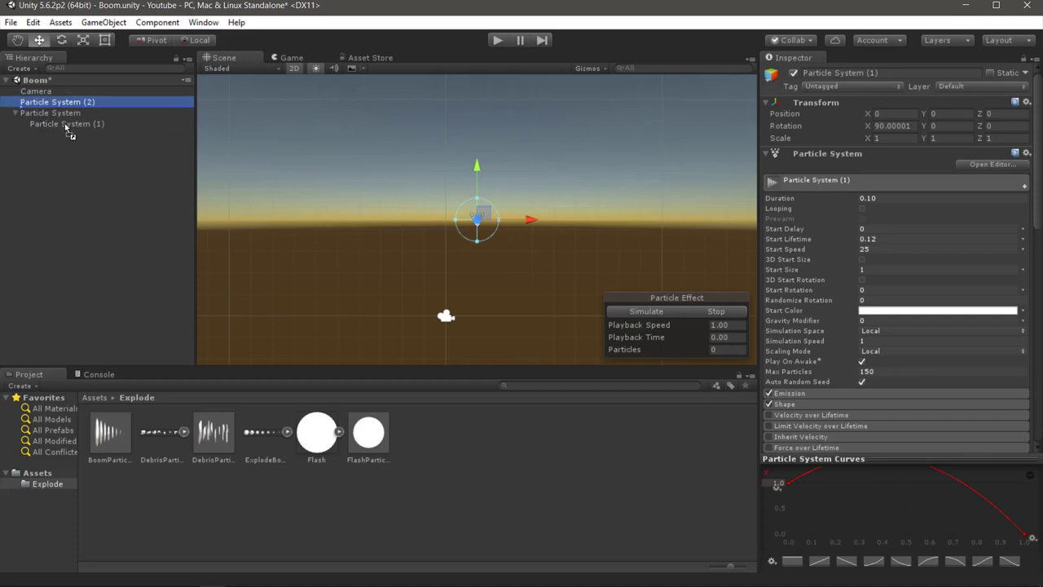
left_click(49, 102)
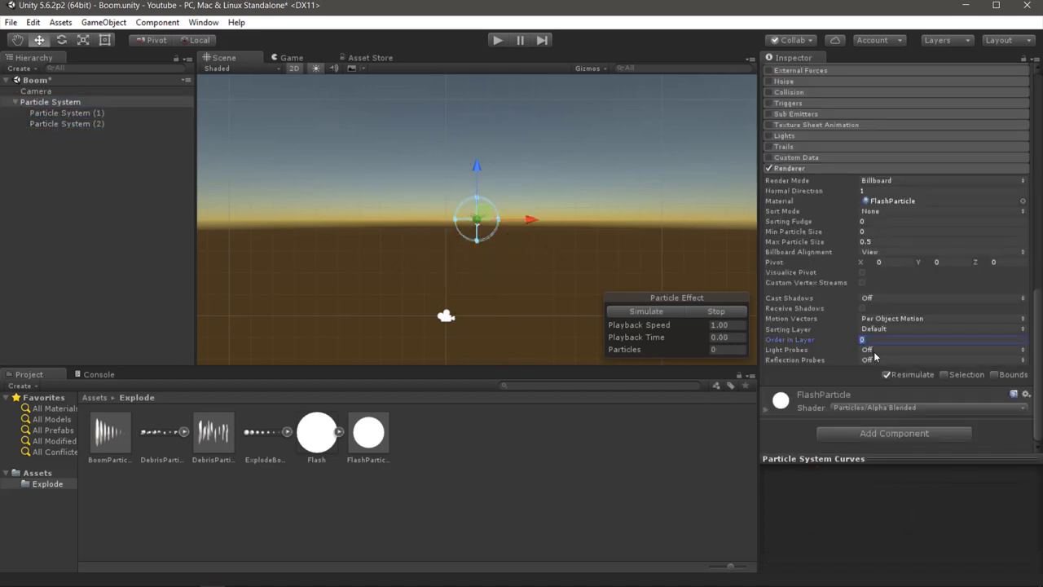
left_click(73, 112)
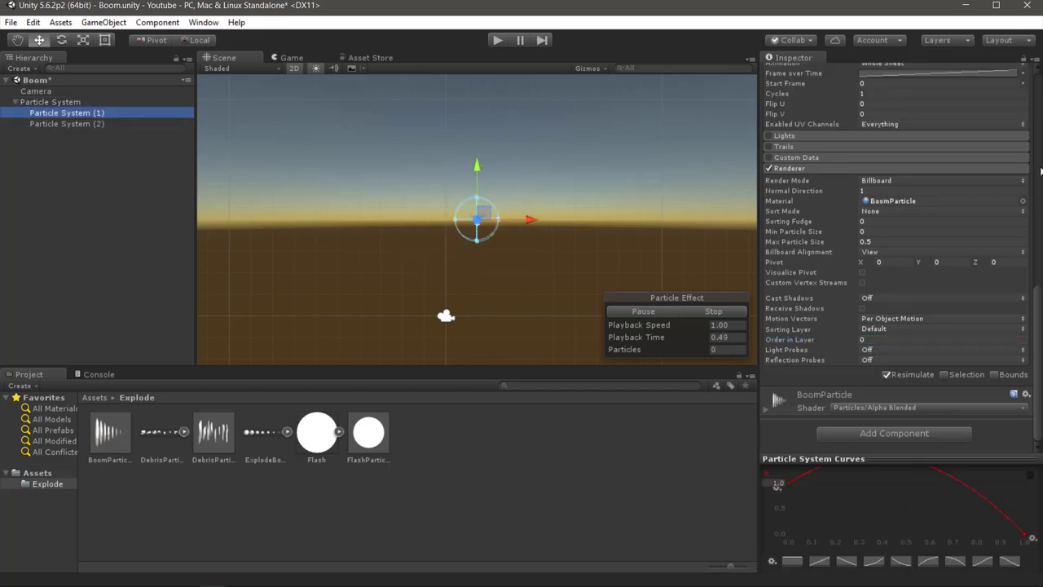
left_click(880, 338)
type("1")
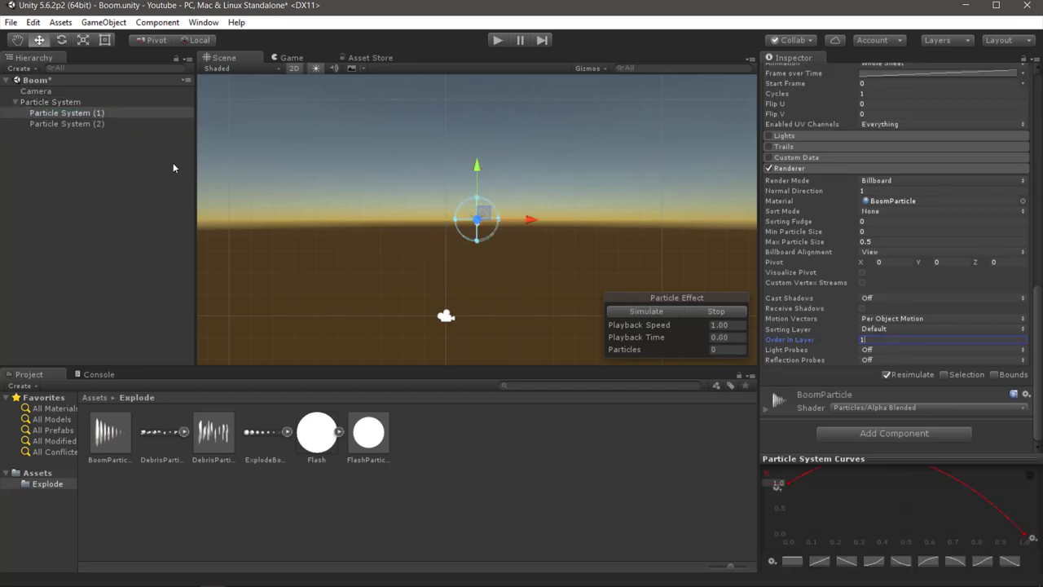
left_click(81, 123)
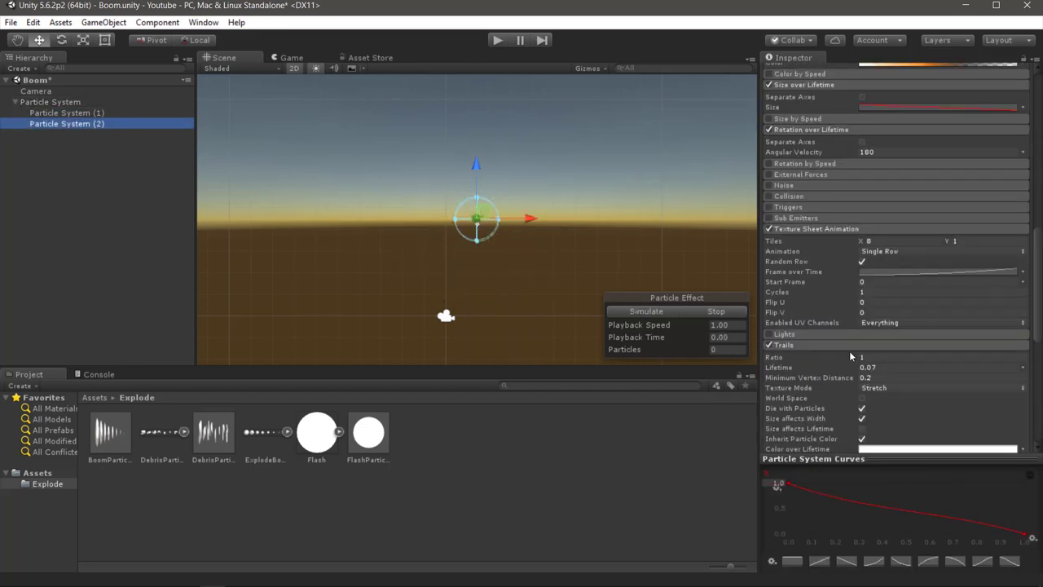
scroll(942, 369, "down", 10)
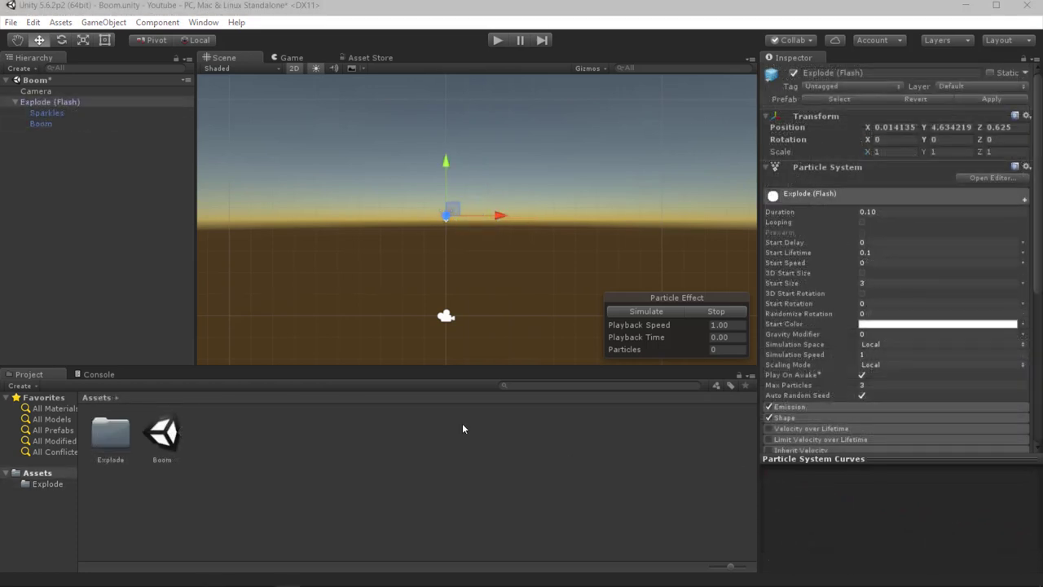
Step: Drag Explode (Flash) into the Assets folder to save it as a prefab
left_click(43, 122)
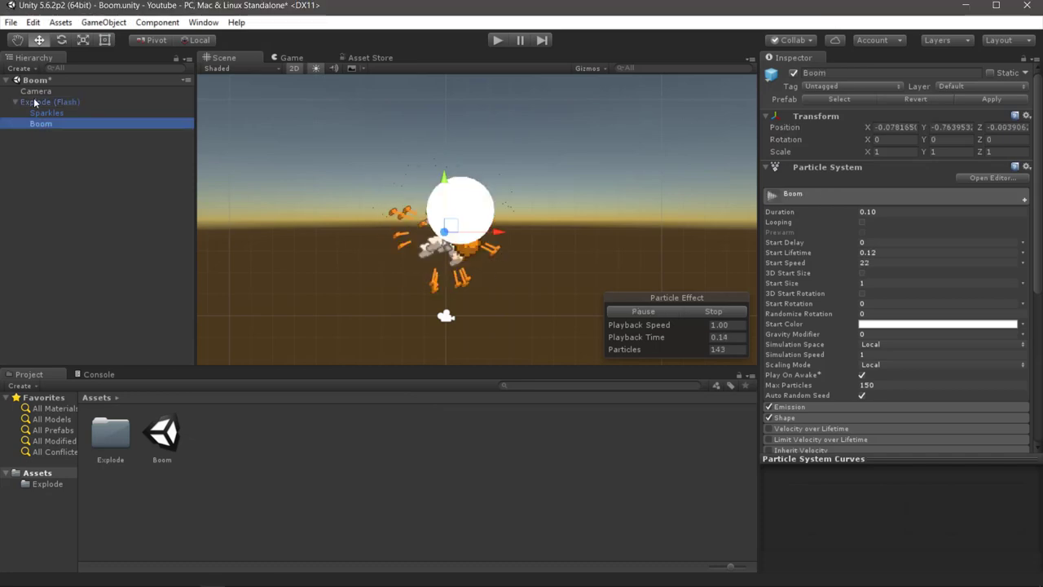
left_click(46, 112)
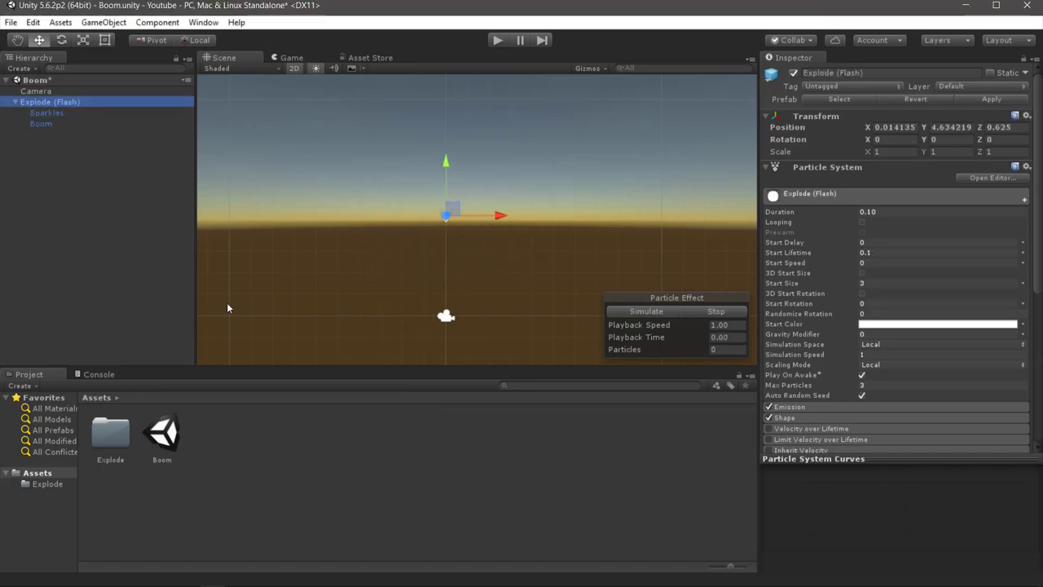
left_click_drag(47, 103, 252, 363)
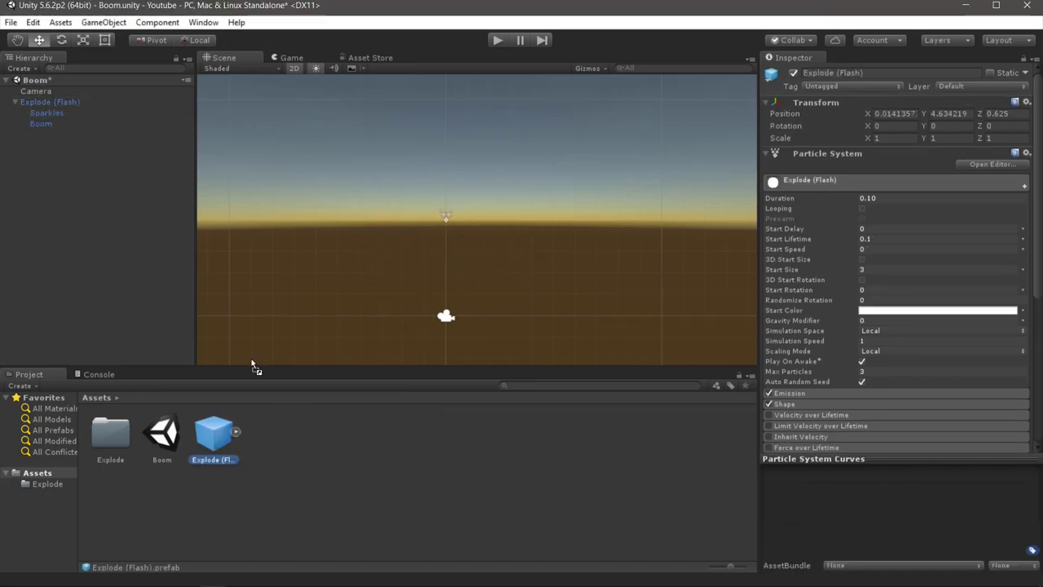
Step: Preview the explosion burst several times, then inspect the Sparkles and Boom systems
left_click(315, 436)
left_click(634, 313)
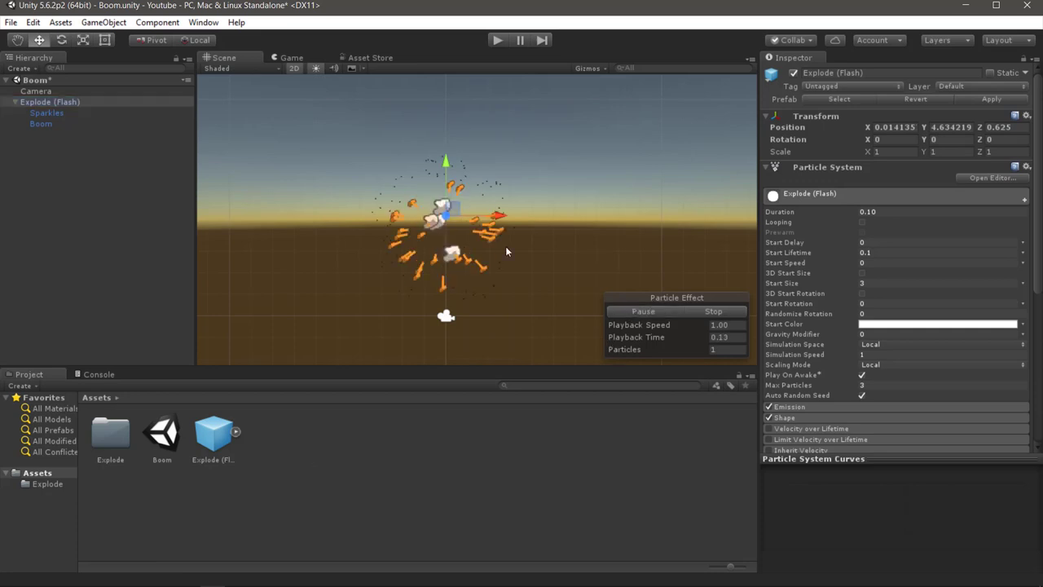
left_click(644, 311)
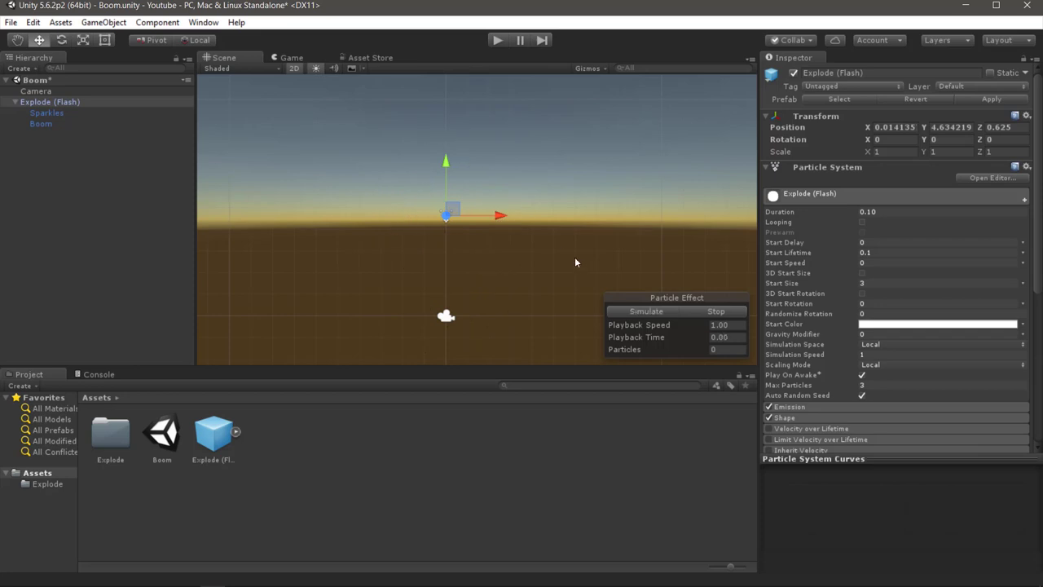
left_click(630, 310)
left_click(51, 114)
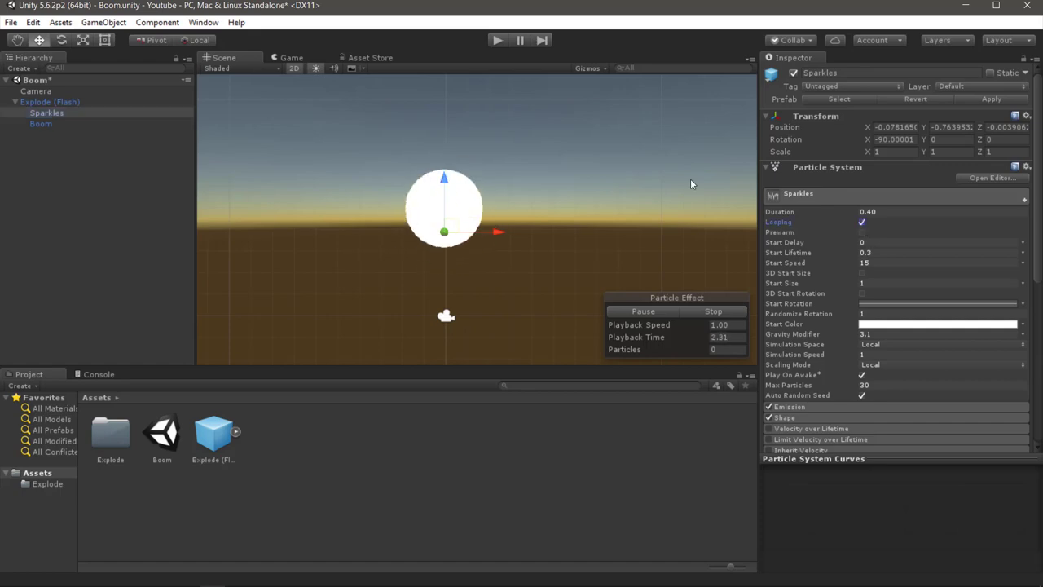
left_click(38, 125)
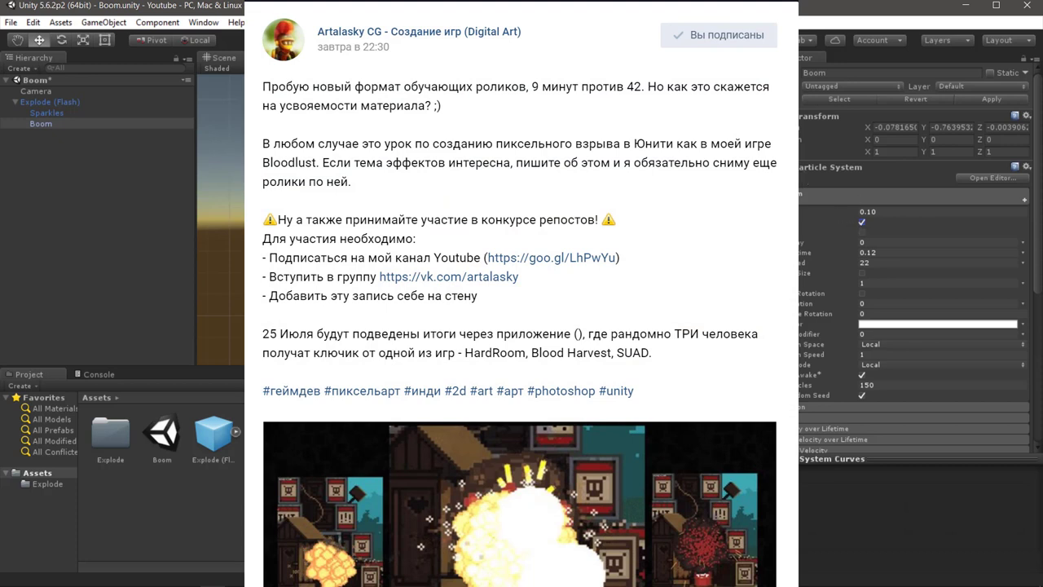
key("Up")
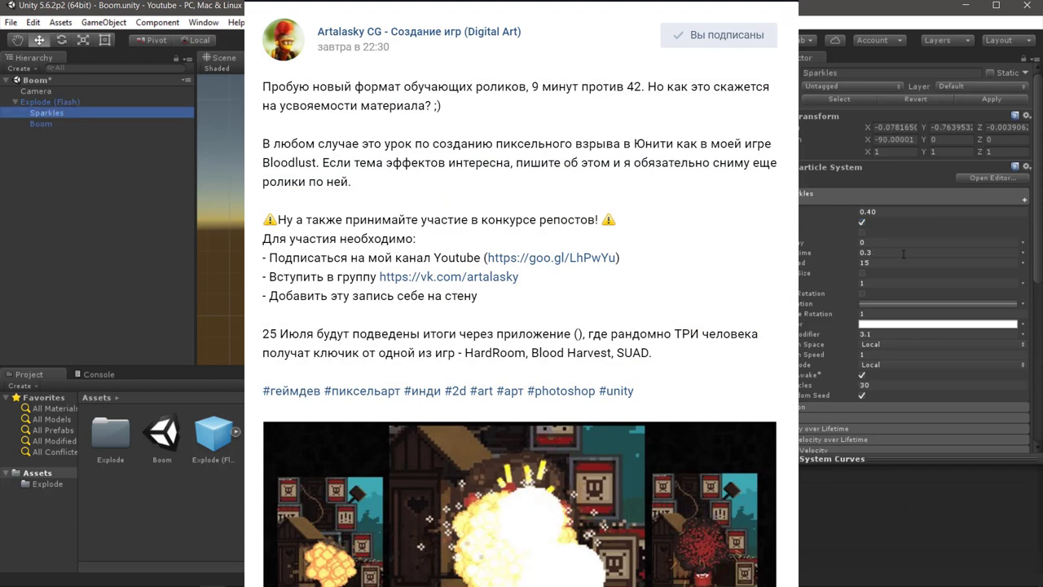
left_click(863, 221)
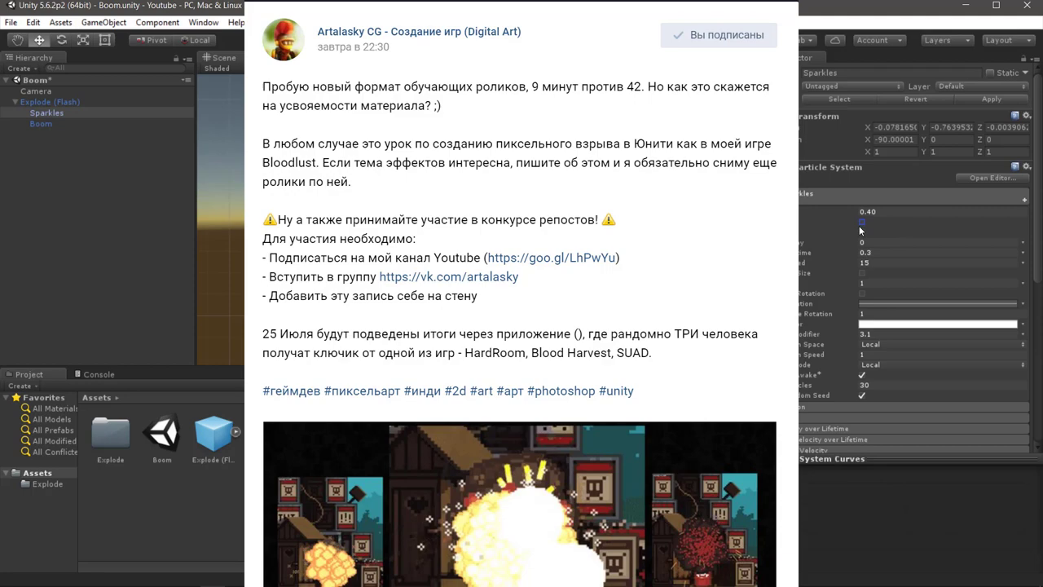
left_click(50, 102)
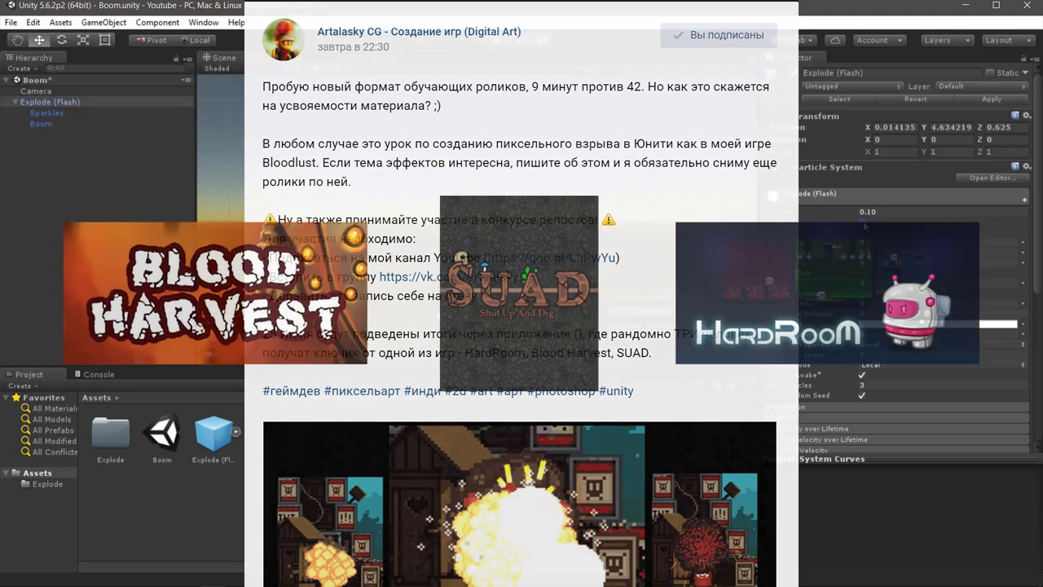